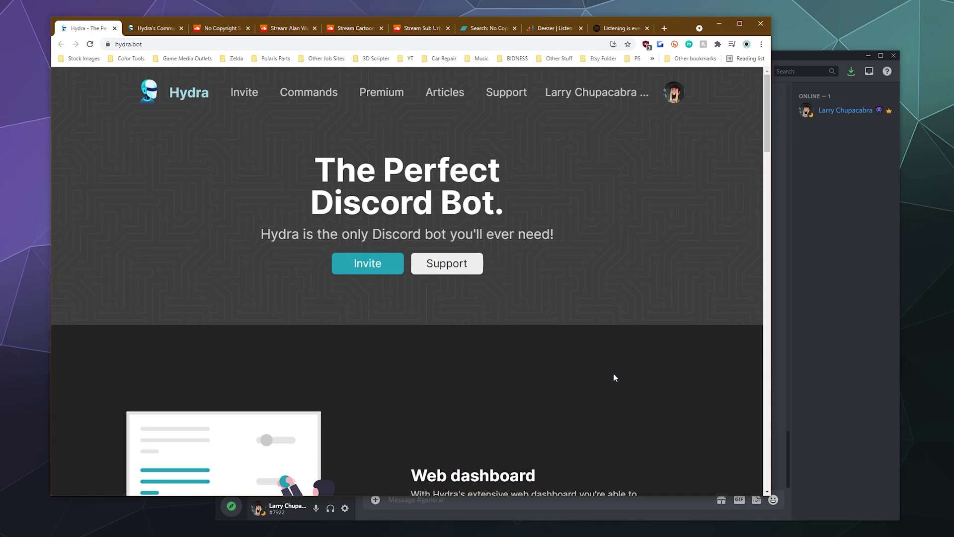
Open the developer's site in a background tab, look it over, then close it
{"action": "scroll", "coordinate": [612, 368], "scroll_direction": "down", "scroll_amount": 15}
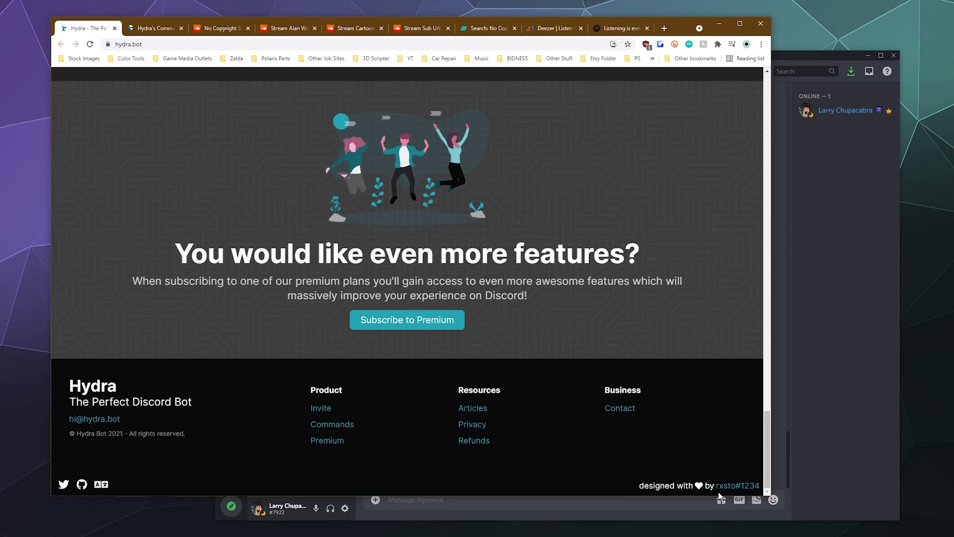
{"action": "middle_click", "coordinate": [731, 486]}
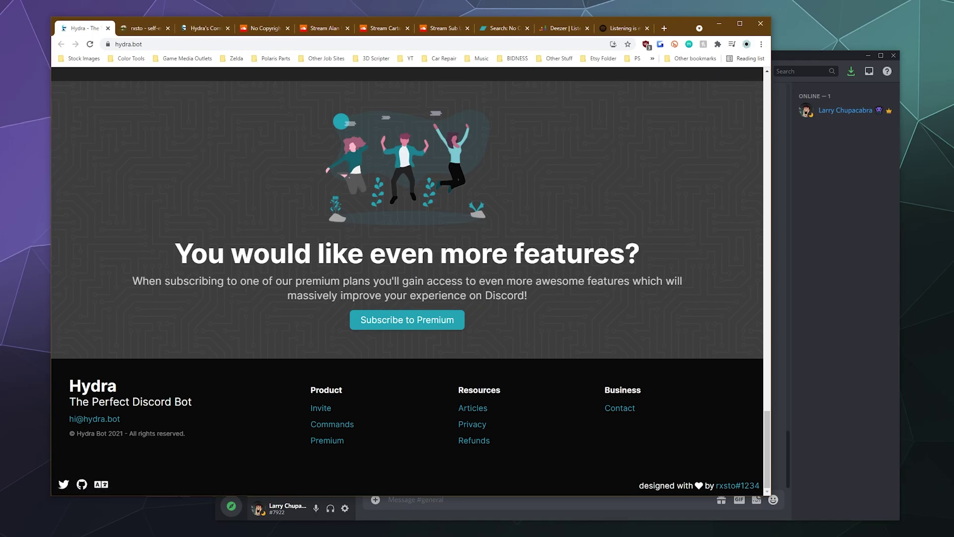
{"action": "left_click", "coordinate": [141, 28]}
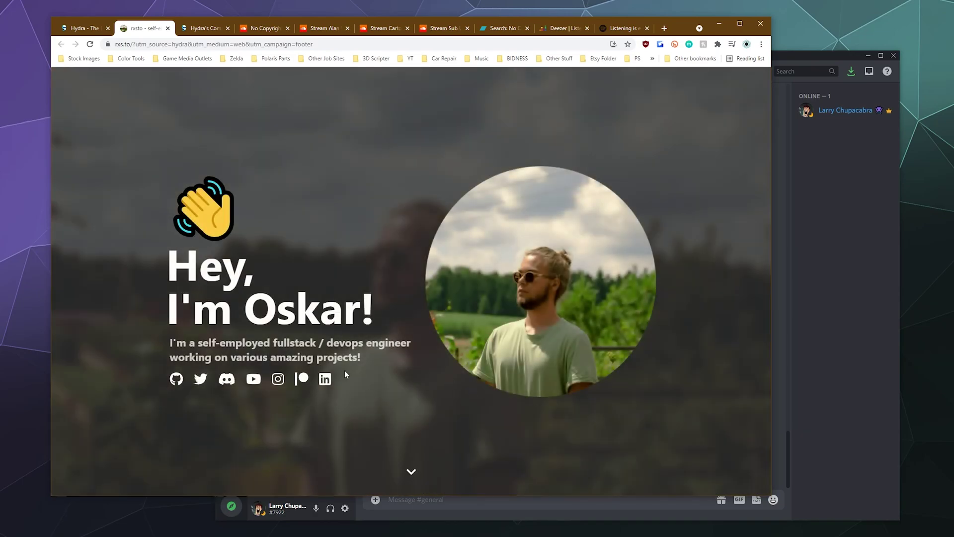
{"action": "scroll", "coordinate": [419, 317], "scroll_direction": "down", "scroll_amount": 5}
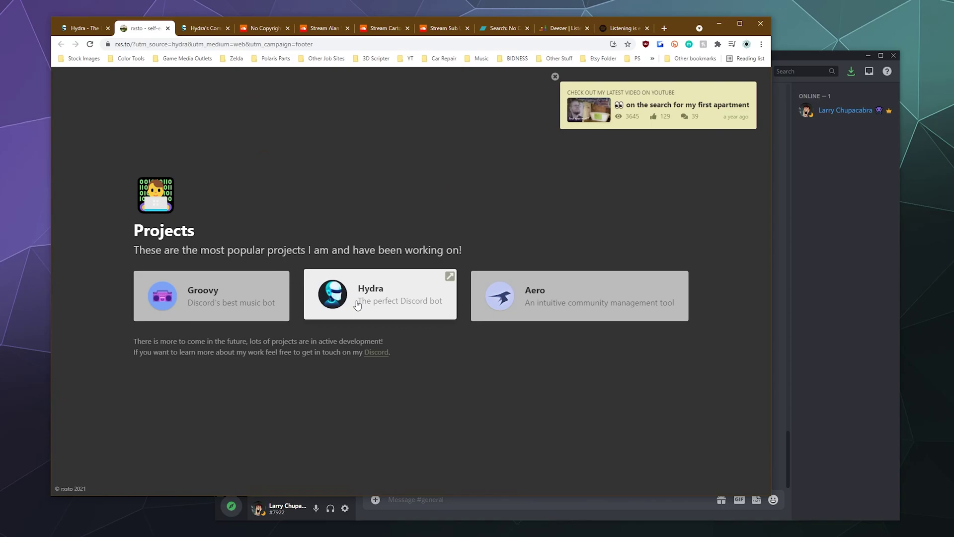
{"action": "left_click", "coordinate": [168, 29]}
{"action": "scroll", "coordinate": [120, 238], "scroll_direction": "up", "scroll_amount": 15}
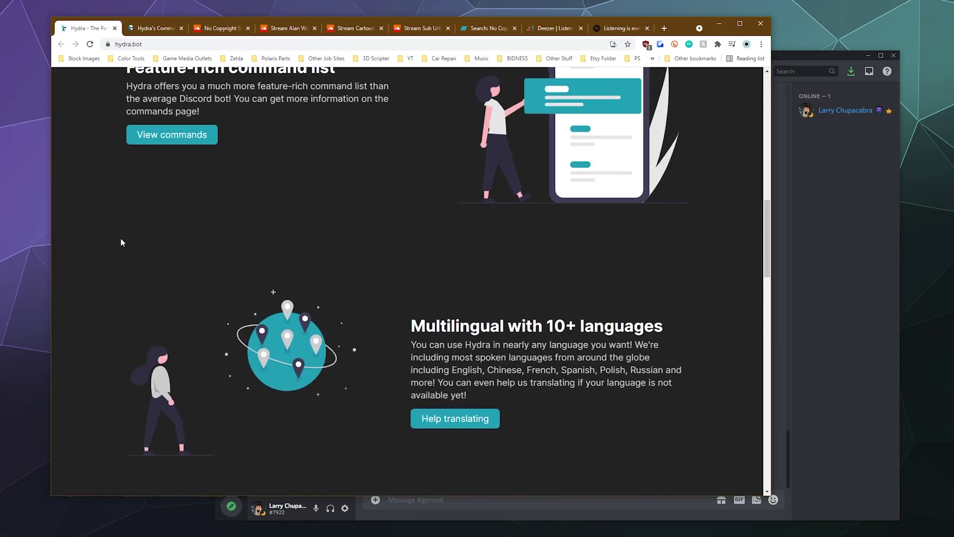
{"action": "scroll", "coordinate": [121, 242], "scroll_direction": "up", "scroll_amount": 12}
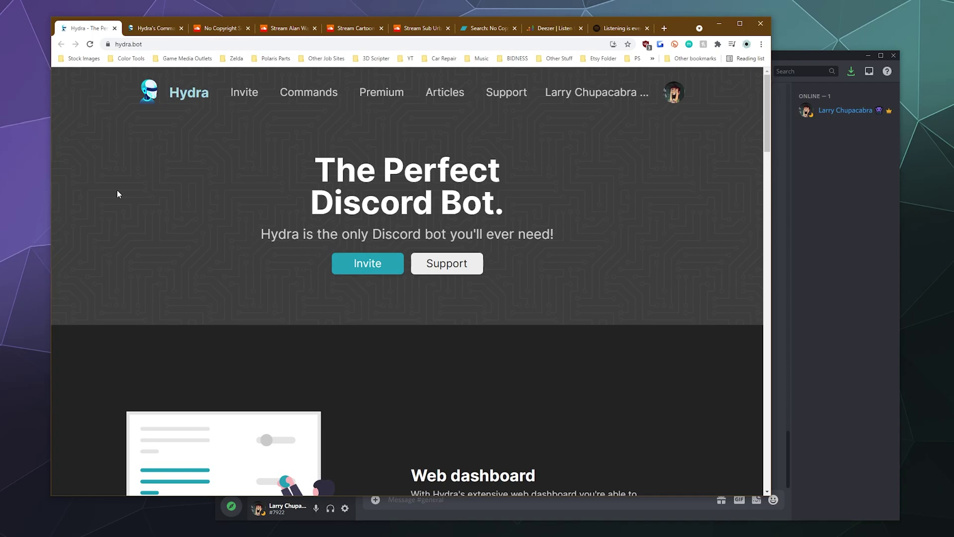
Look through the SoundCloud, Bandcamp, Deezer and Spotify tabs, ending on the Hydra homepage
{"action": "left_click", "coordinate": [218, 28]}
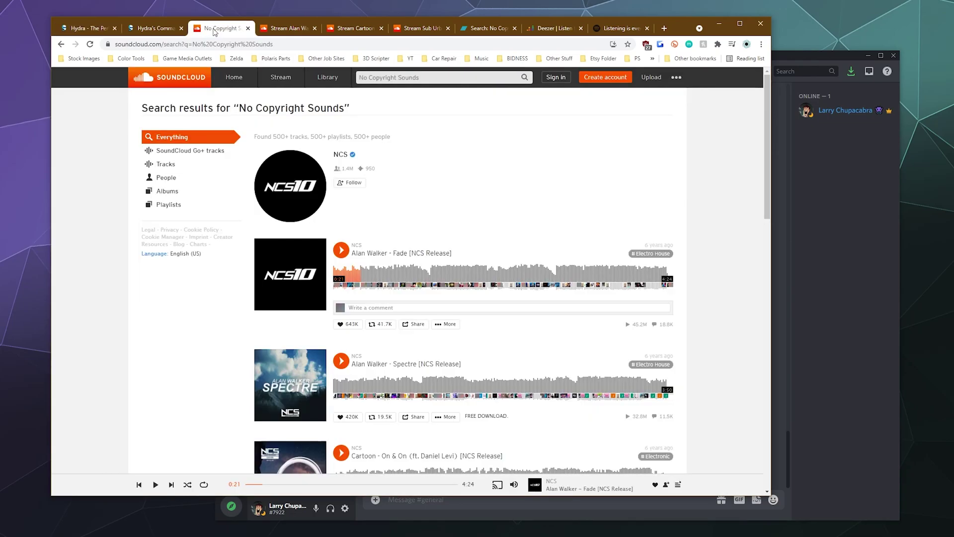
{"action": "left_click", "coordinate": [507, 24]}
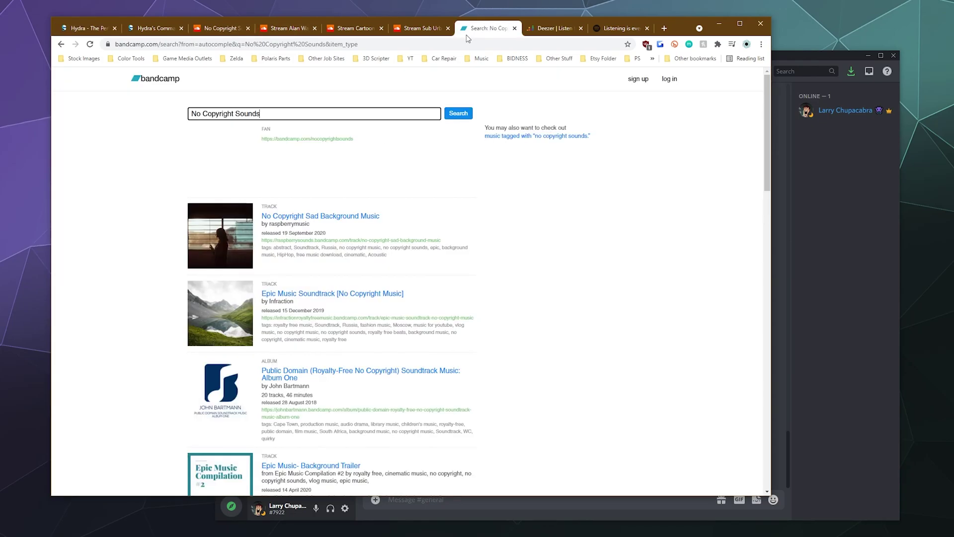
{"action": "left_click", "coordinate": [560, 33]}
{"action": "left_click", "coordinate": [611, 32]}
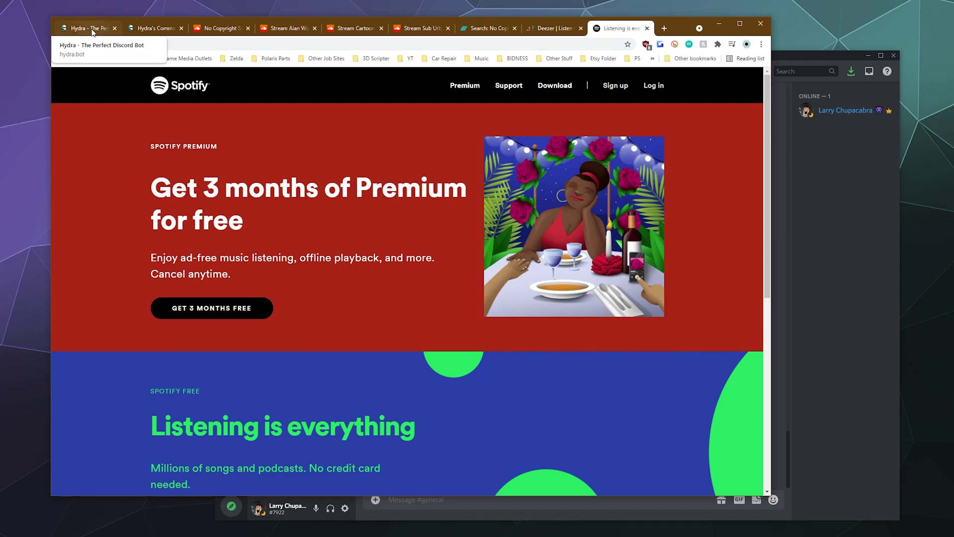
{"action": "left_click", "coordinate": [92, 33]}
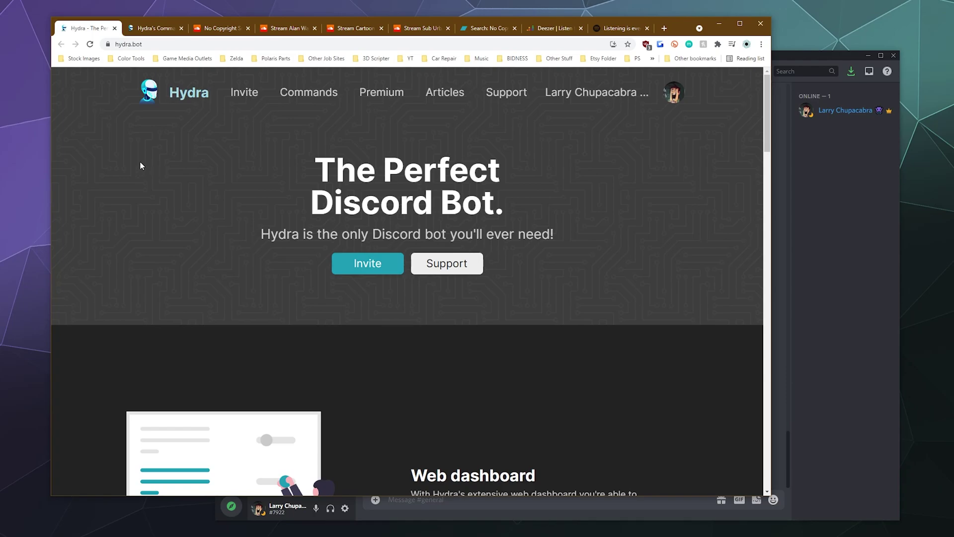
Invite Hydra to Chupacabra Test Server, authorize its permissions and pass the hCaptcha check
{"action": "left_click", "coordinate": [343, 269]}
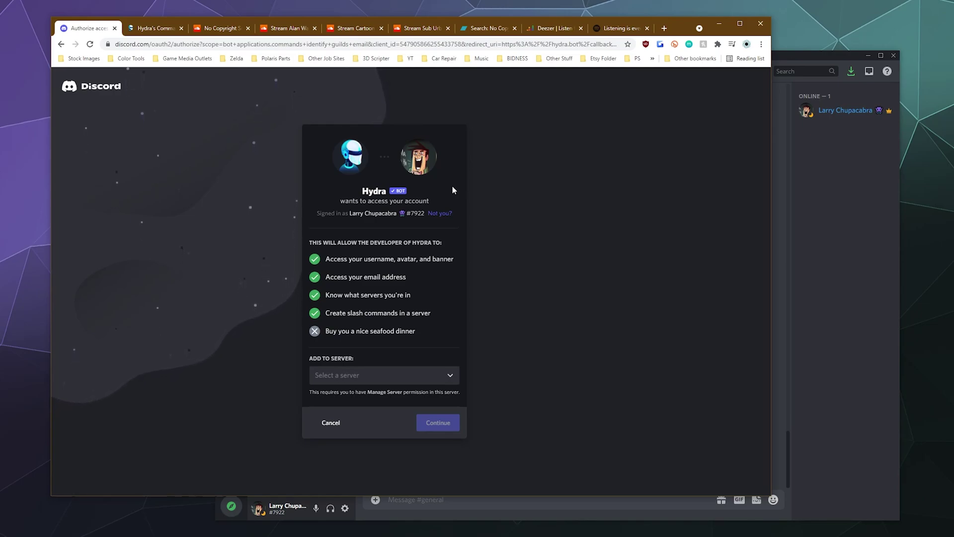
{"action": "left_click", "coordinate": [362, 386]}
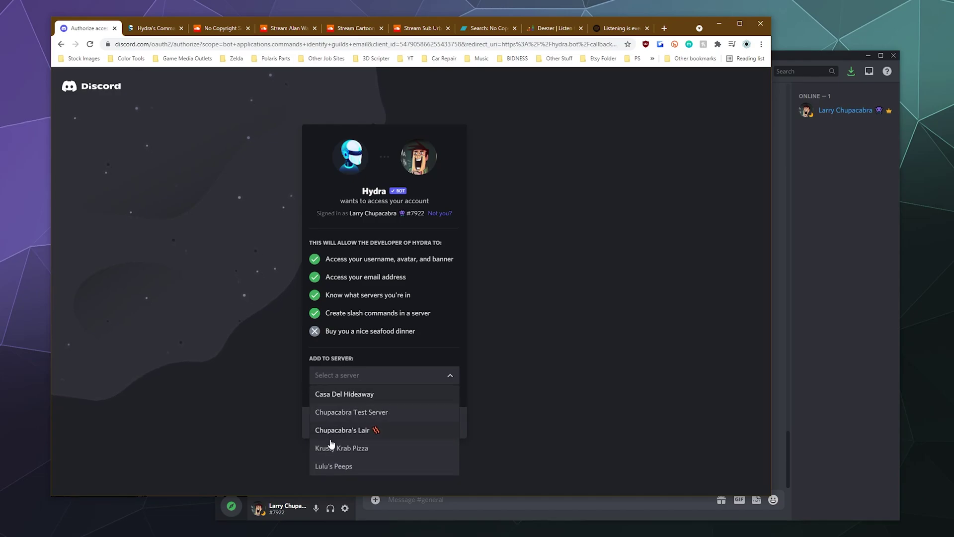
{"action": "left_click", "coordinate": [341, 417]}
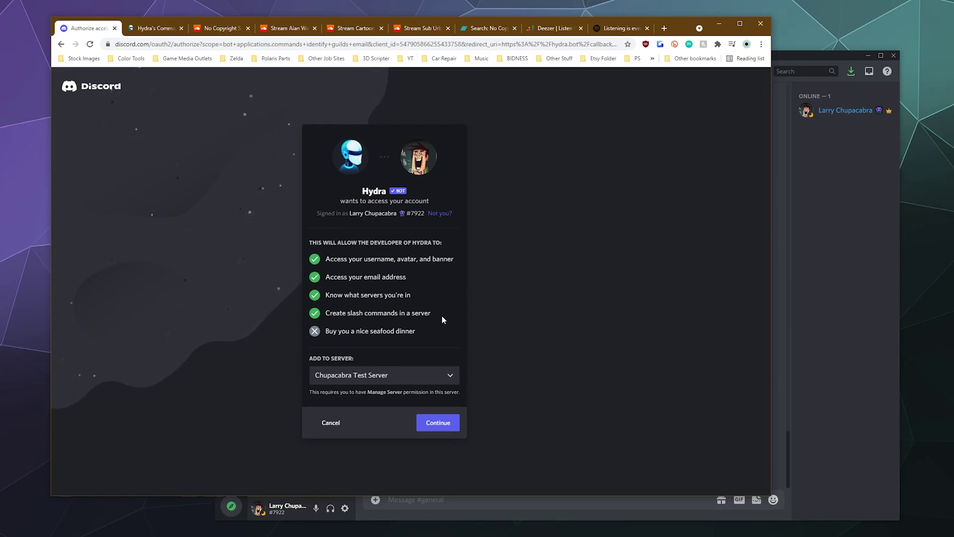
{"action": "left_click", "coordinate": [444, 423]}
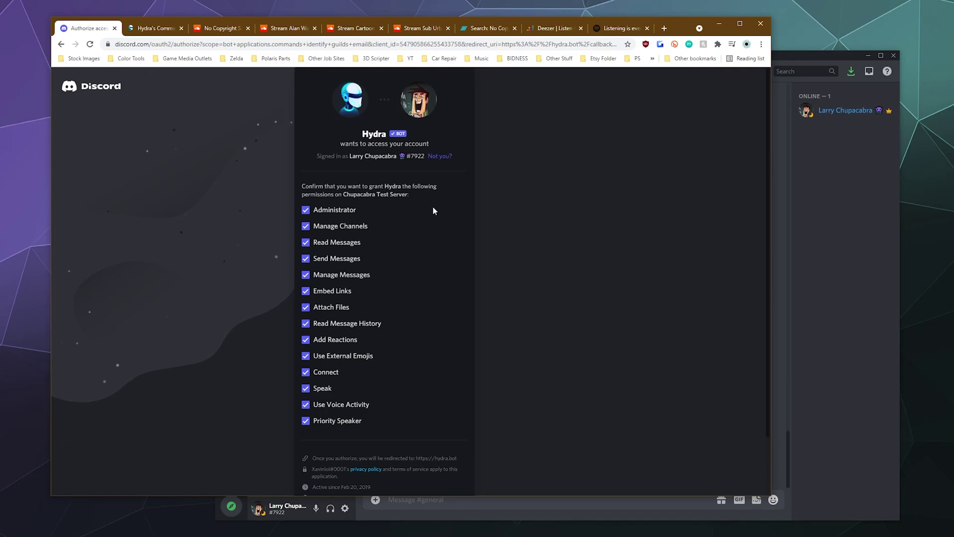
{"action": "scroll", "coordinate": [430, 226], "scroll_direction": "down", "scroll_amount": 2}
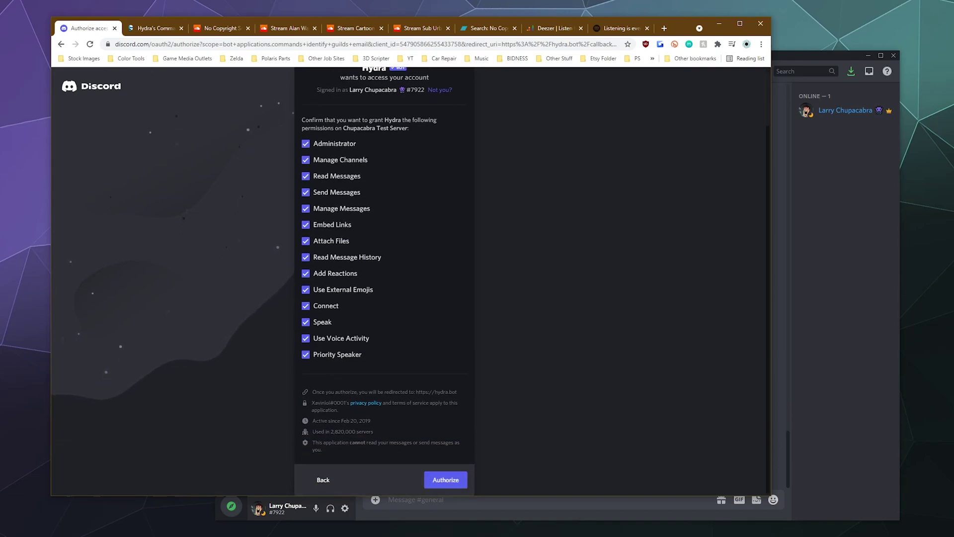
{"action": "left_click", "coordinate": [452, 486]}
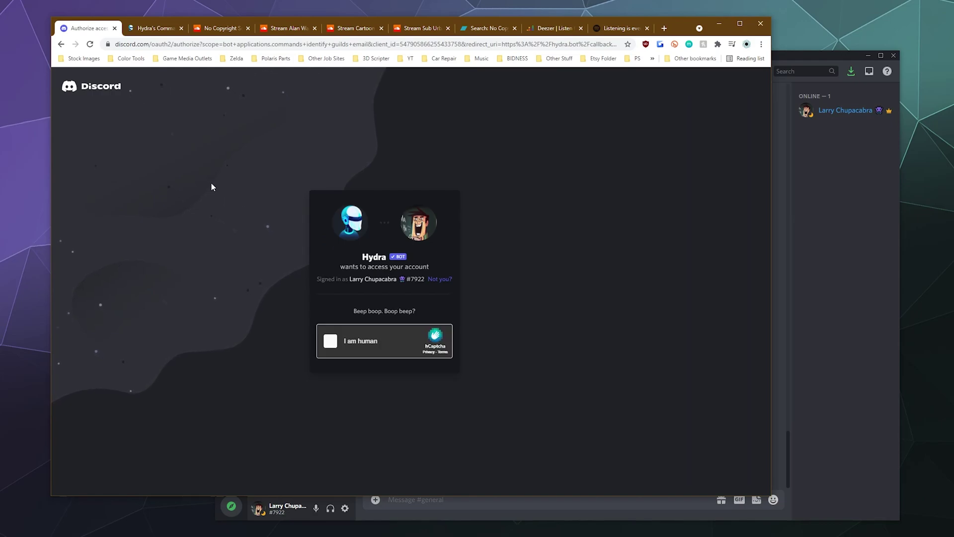
{"action": "left_click", "coordinate": [330, 341]}
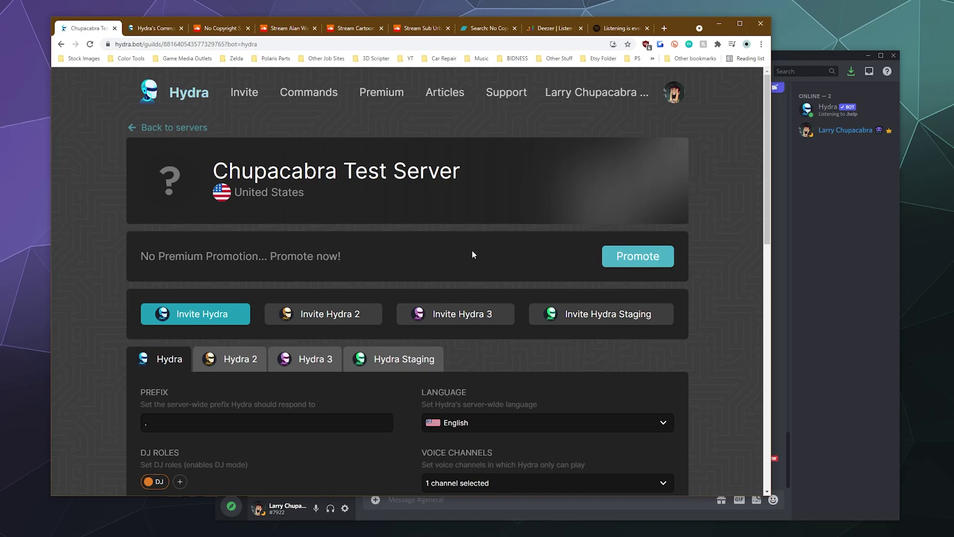
{"action": "scroll", "coordinate": [468, 247], "scroll_direction": "down", "scroll_amount": 3}
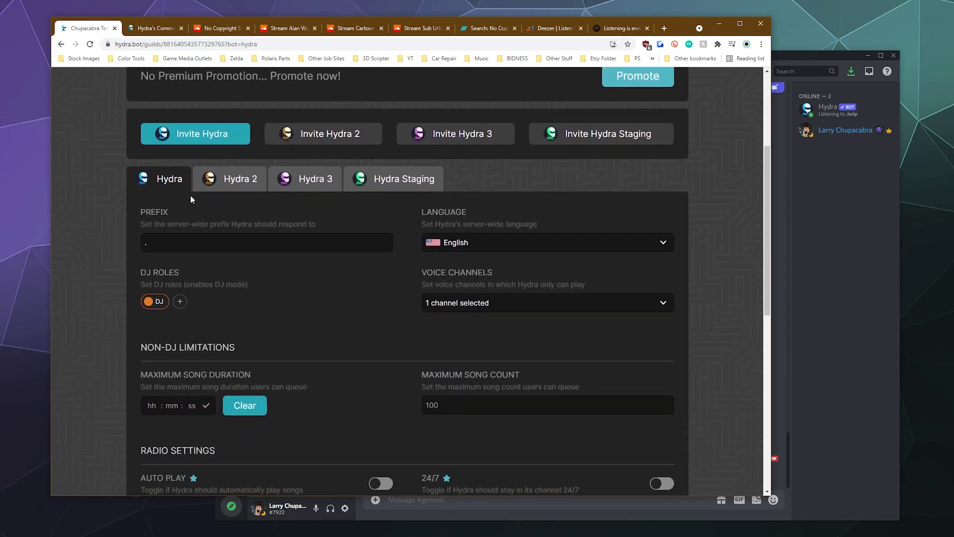
{"action": "scroll", "coordinate": [309, 235], "scroll_direction": "up", "scroll_amount": 3}
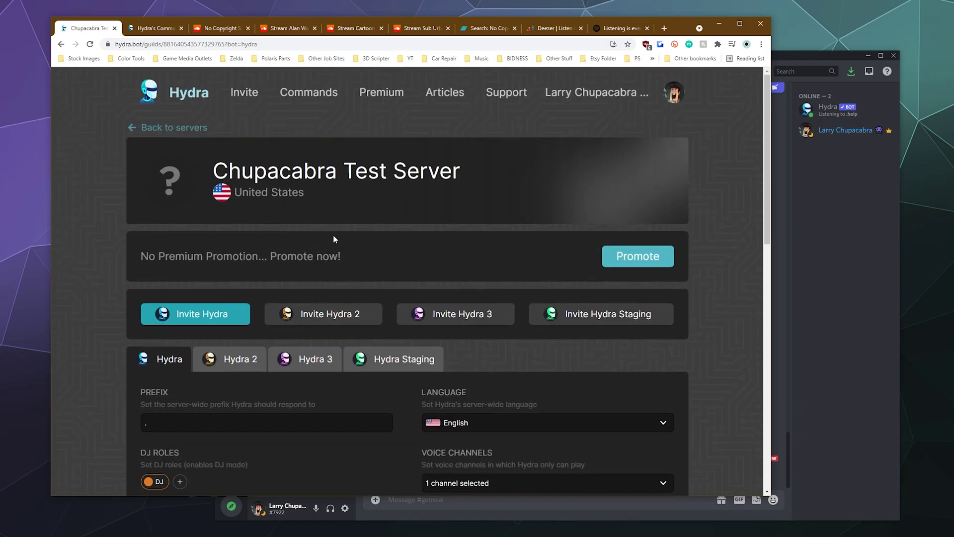
{"action": "scroll", "coordinate": [334, 238], "scroll_direction": "down", "scroll_amount": 4}
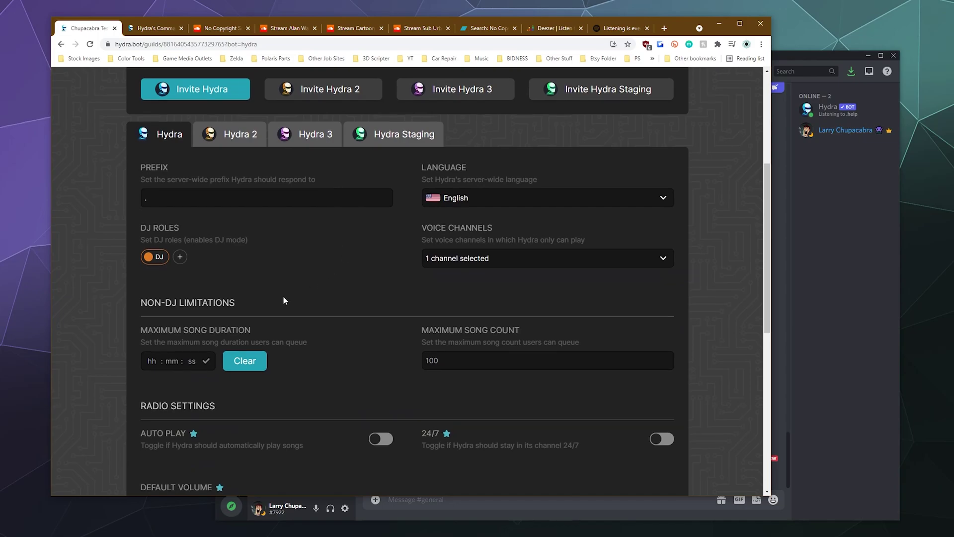
{"action": "left_click", "coordinate": [148, 257]}
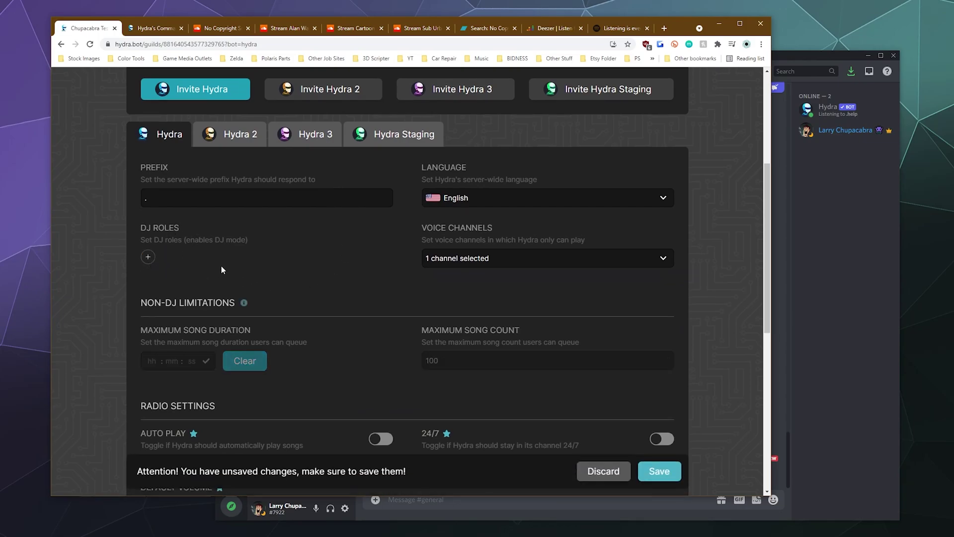
{"action": "left_click", "coordinate": [148, 257]}
{"action": "left_click", "coordinate": [186, 326]}
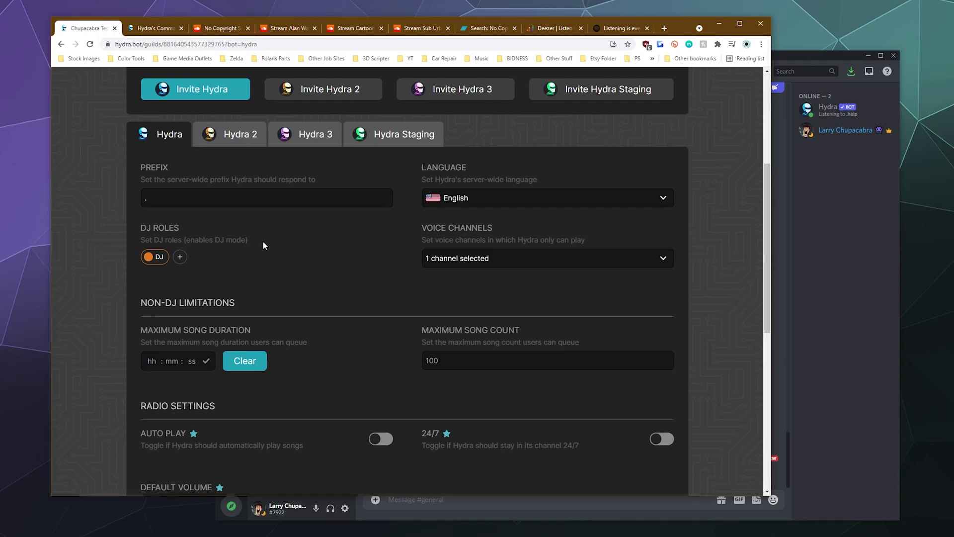
{"action": "left_click", "coordinate": [457, 261]}
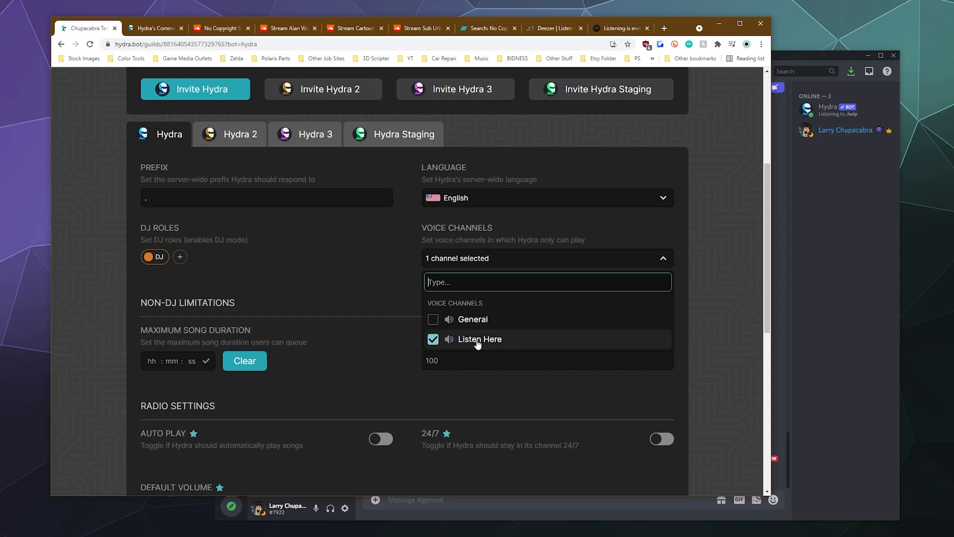
{"action": "left_click", "coordinate": [371, 276]}
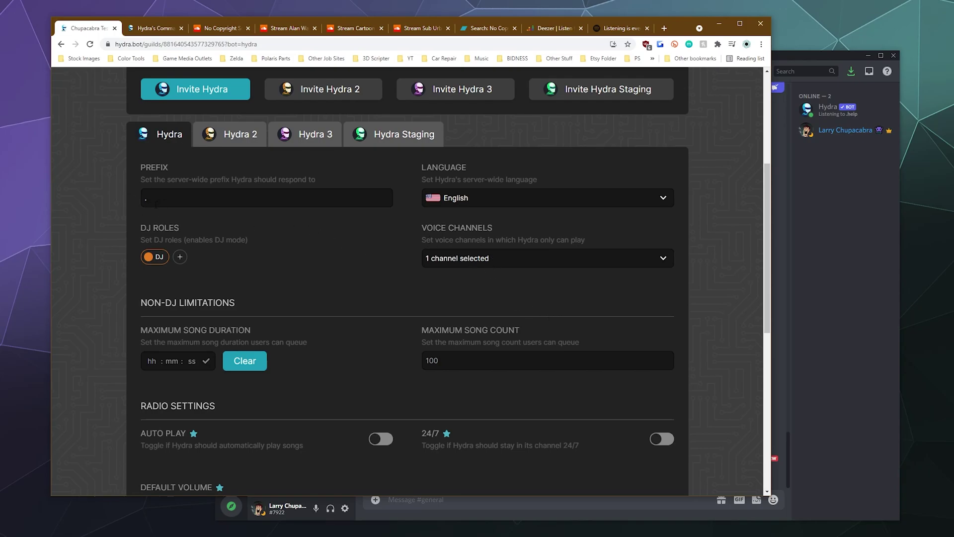
{"action": "scroll", "coordinate": [296, 280], "scroll_direction": "down", "scroll_amount": 5}
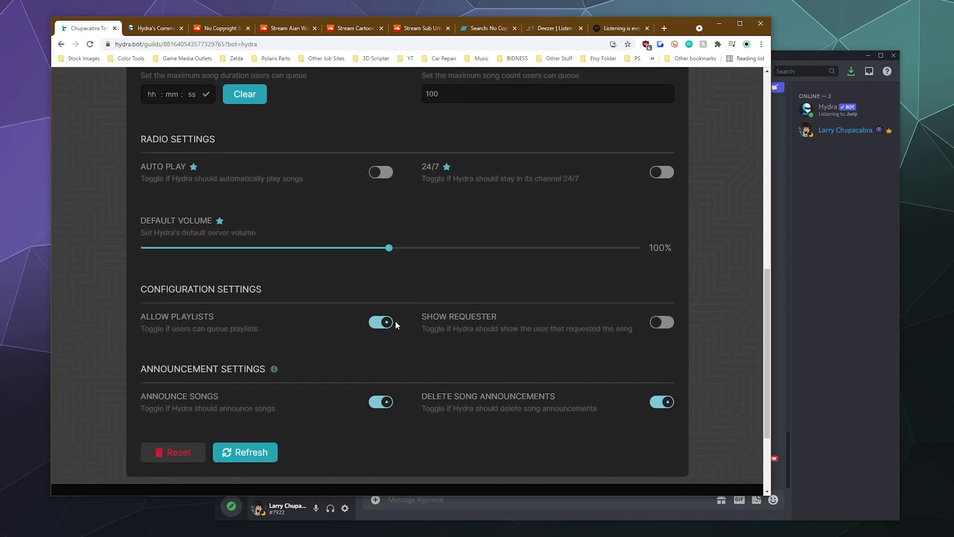
{"action": "scroll", "coordinate": [286, 290], "scroll_direction": "up", "scroll_amount": 3}
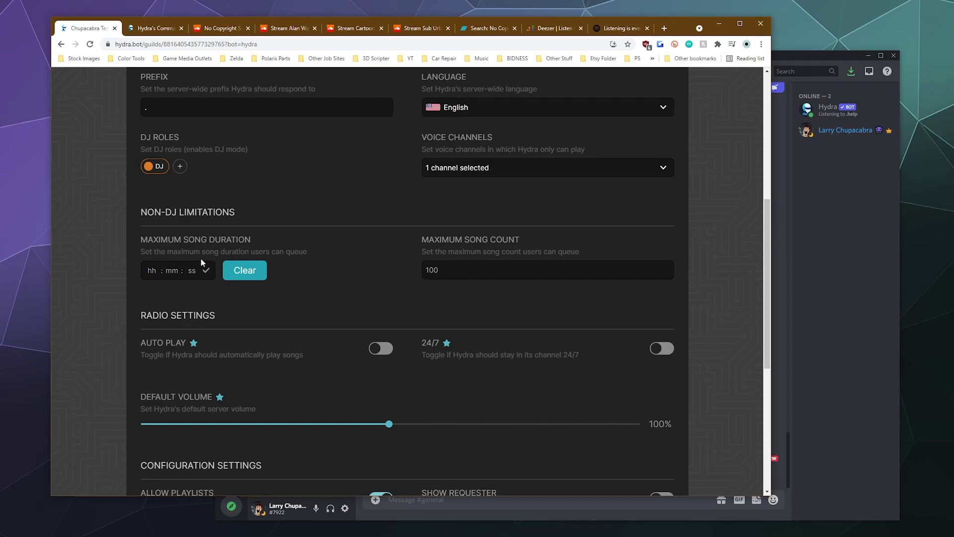
{"action": "scroll", "coordinate": [304, 313], "scroll_direction": "down", "scroll_amount": 5}
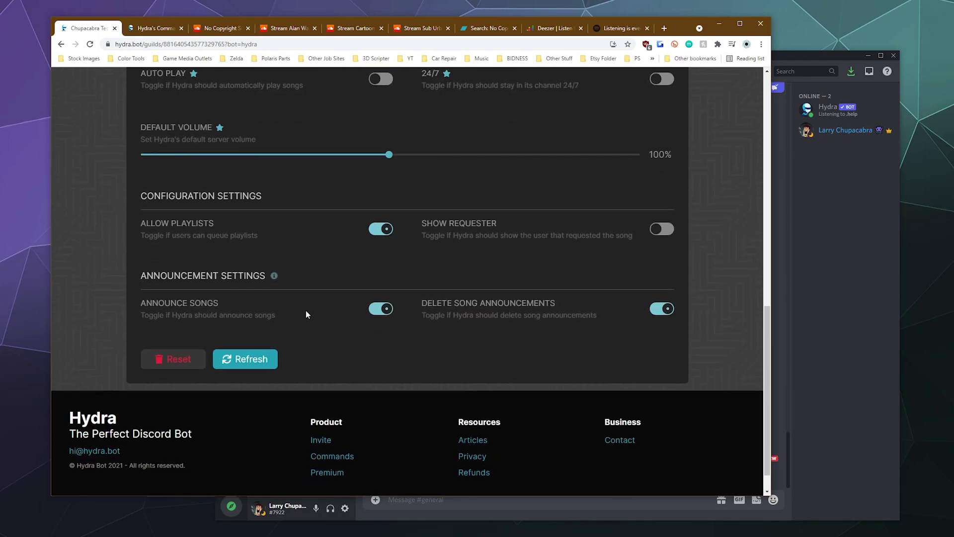
{"action": "scroll", "coordinate": [298, 318], "scroll_direction": "up", "scroll_amount": 4}
{"action": "scroll", "coordinate": [429, 274], "scroll_direction": "down", "scroll_amount": 2}
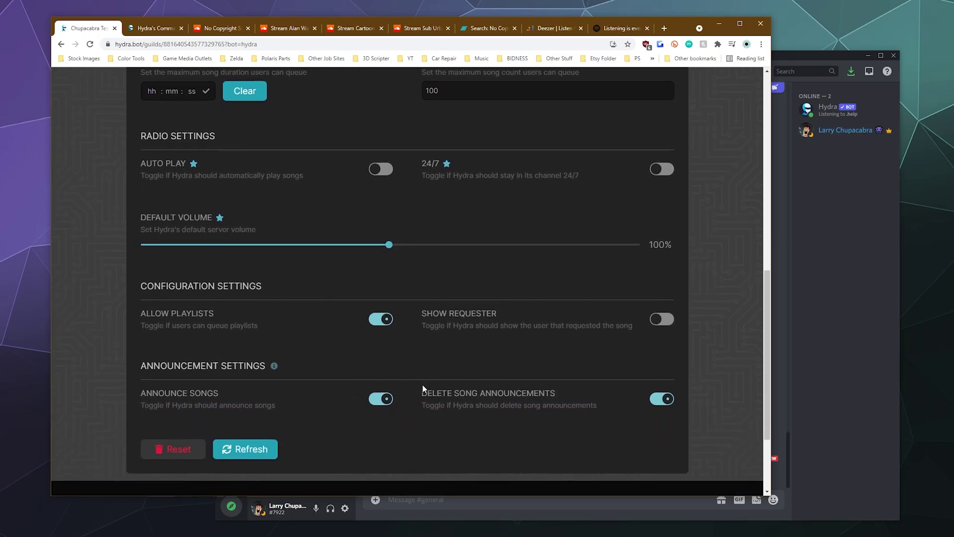
{"action": "scroll", "coordinate": [338, 352], "scroll_direction": "up", "scroll_amount": 12}
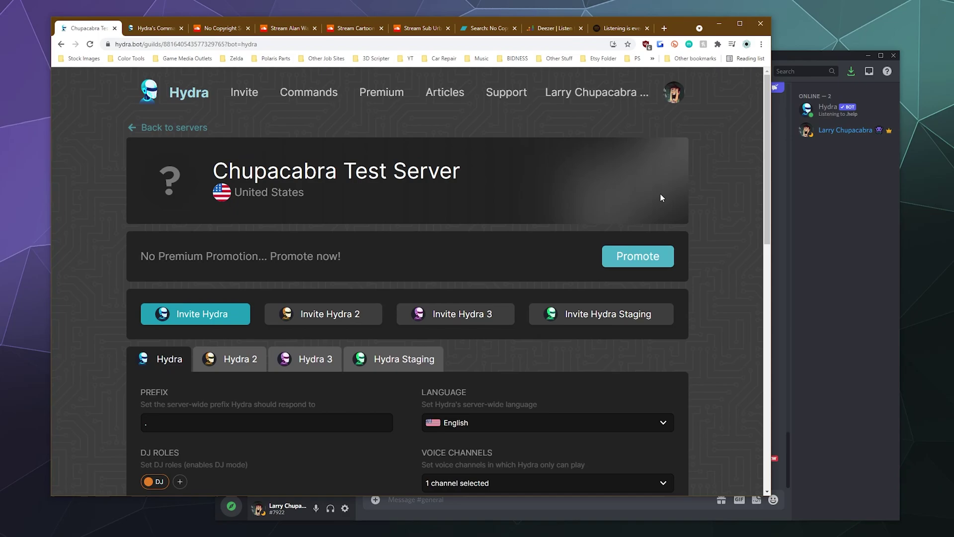
Run .setup in #general and move the new hydra-song-requests channel below general
{"action": "left_click", "coordinate": [807, 166]}
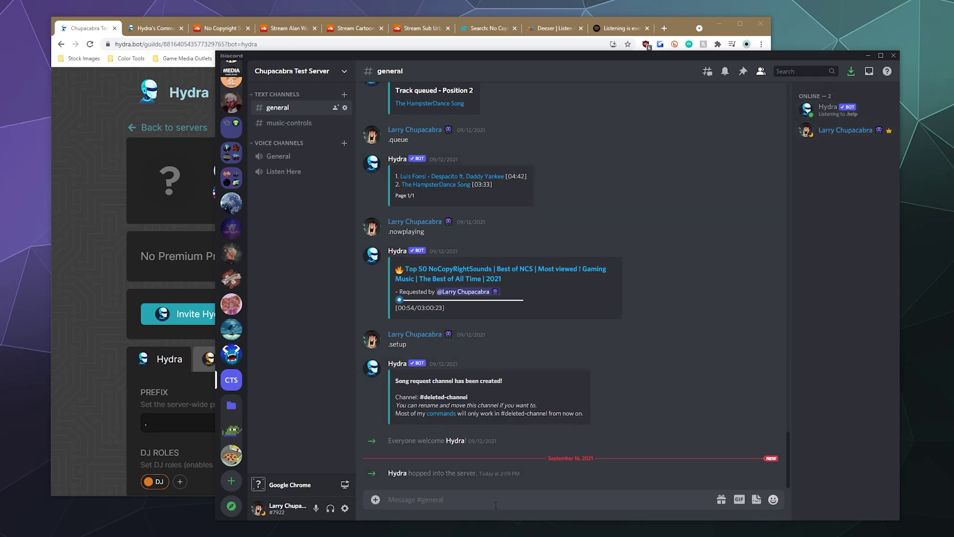
{"action": "type", "text": ".setup"}
{"action": "key", "text": "Return"}
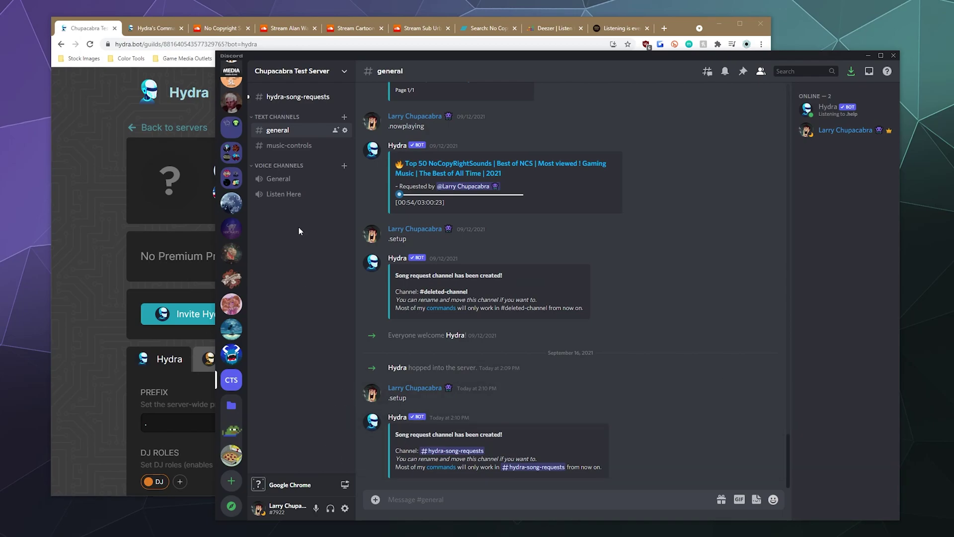
{"action": "left_click_drag", "start_coordinate": [286, 97], "coordinate": [287, 141]}
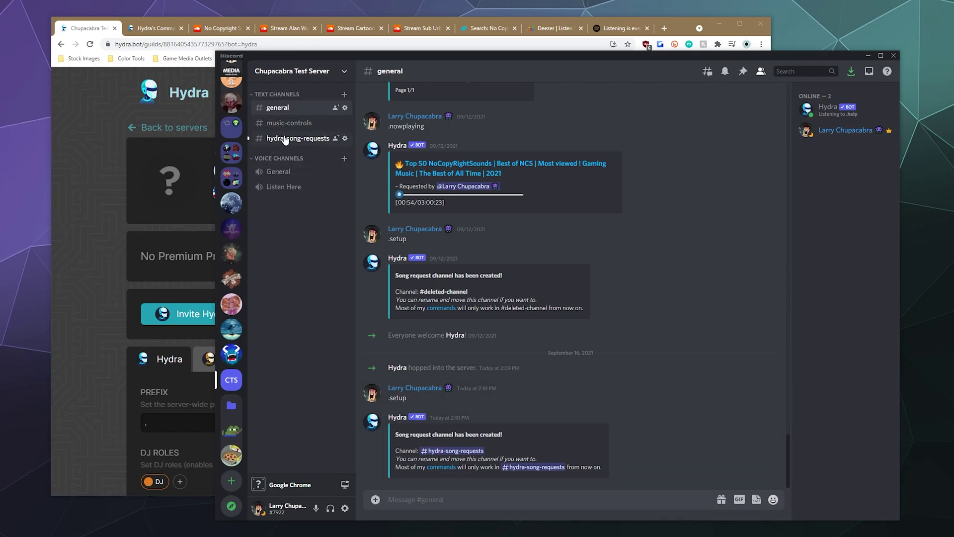
{"action": "left_click", "coordinate": [297, 140]}
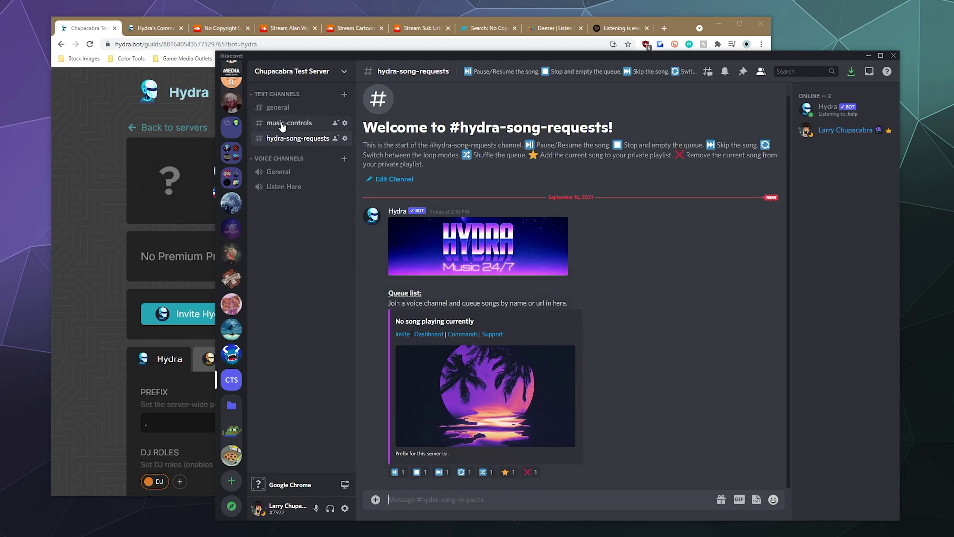
Run .clean in #general and .cleanup in #music-controls, then open #hydra-song-requests
{"action": "left_click", "coordinate": [278, 107]}
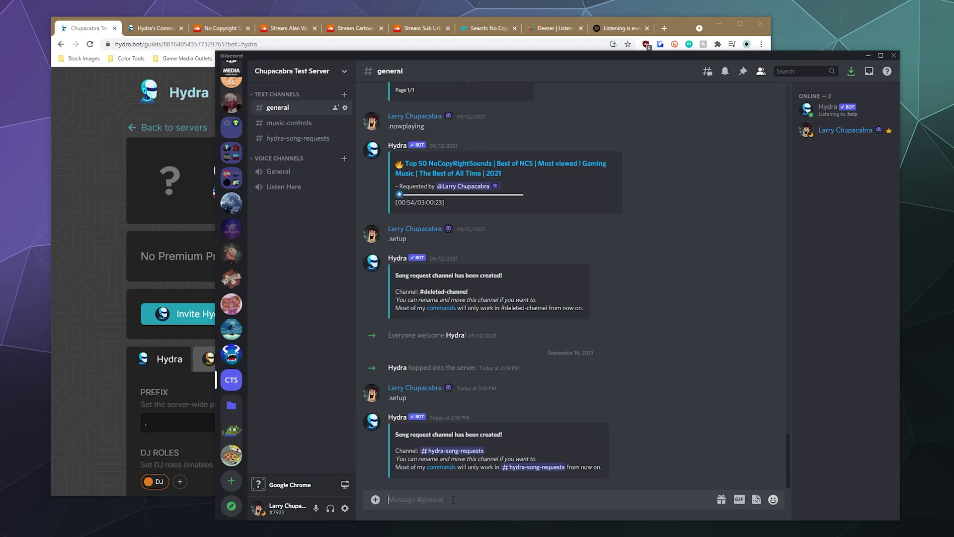
{"action": "type", "text": ".cleanup"}
{"action": "key", "text": "Return"}
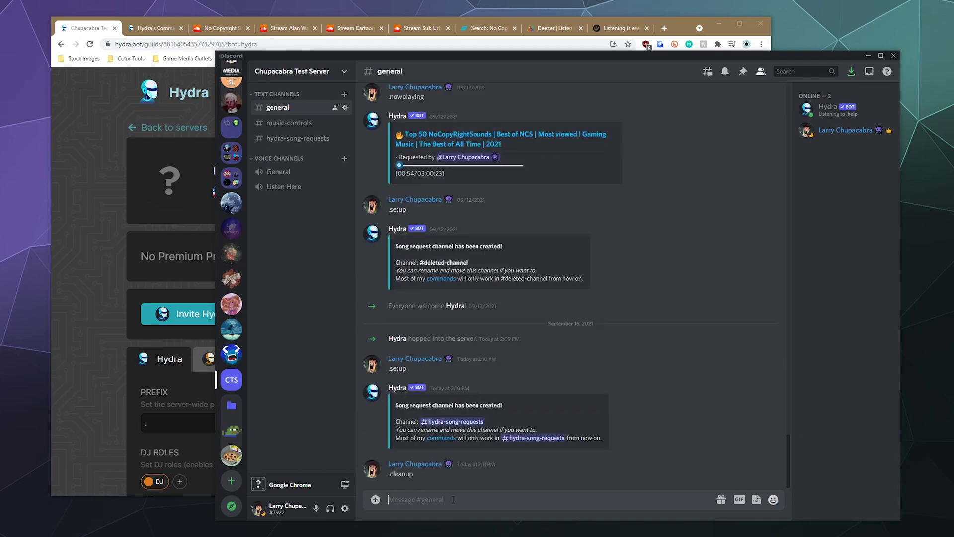
{"action": "left_click", "coordinate": [299, 123]}
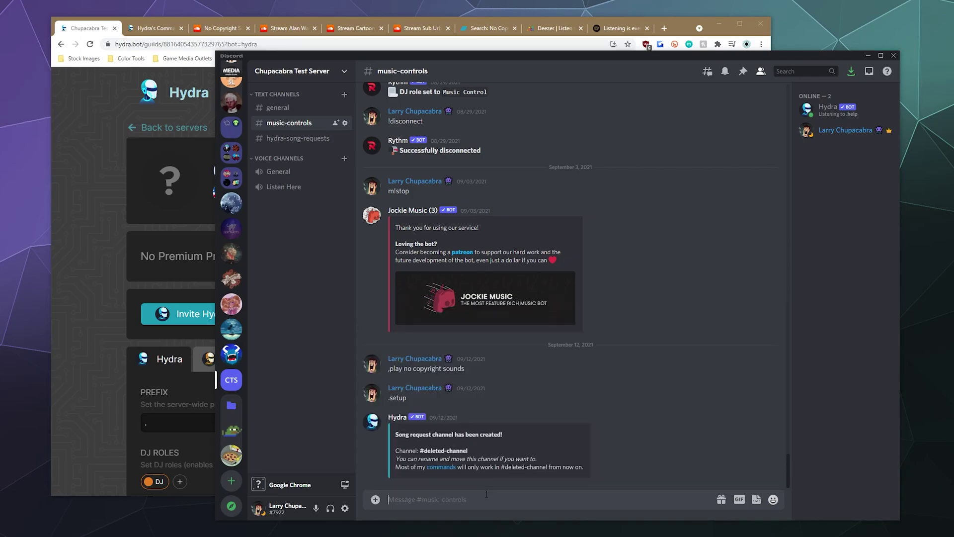
{"action": "type", "text": ".c"}
{"action": "key", "text": "BackSpace"}
{"action": "key", "text": "BackSpace"}
{"action": "type", "text": ".cleanup"}
{"action": "key", "text": "Return"}
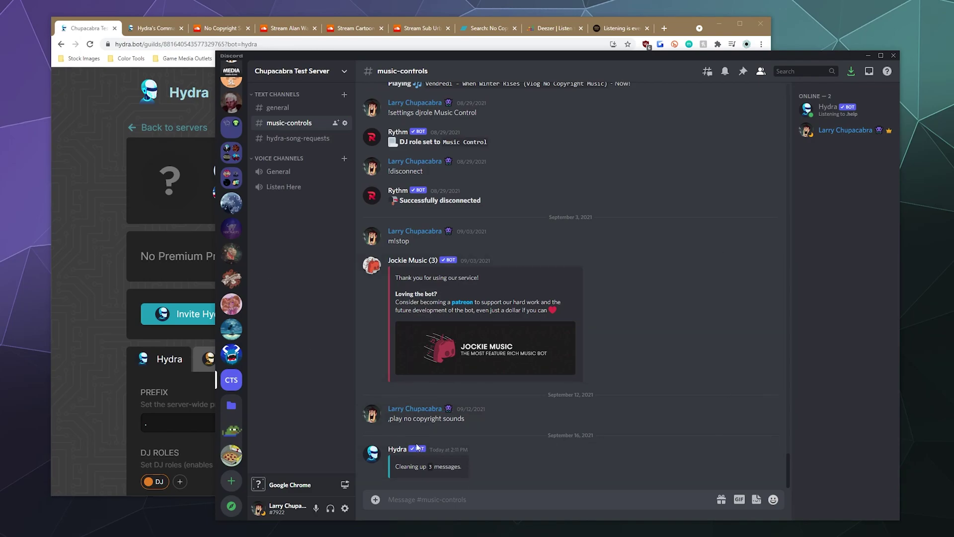
{"action": "left_click", "coordinate": [262, 137]}
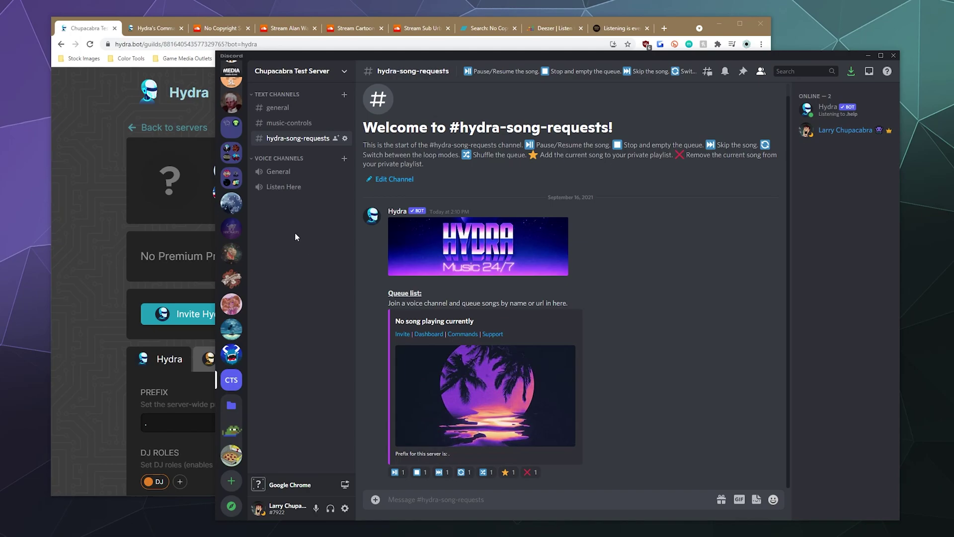
Join the Listen Here voice channel and copy the Alan Walker - Fade SoundCloud URL
{"action": "left_click", "coordinate": [297, 188]}
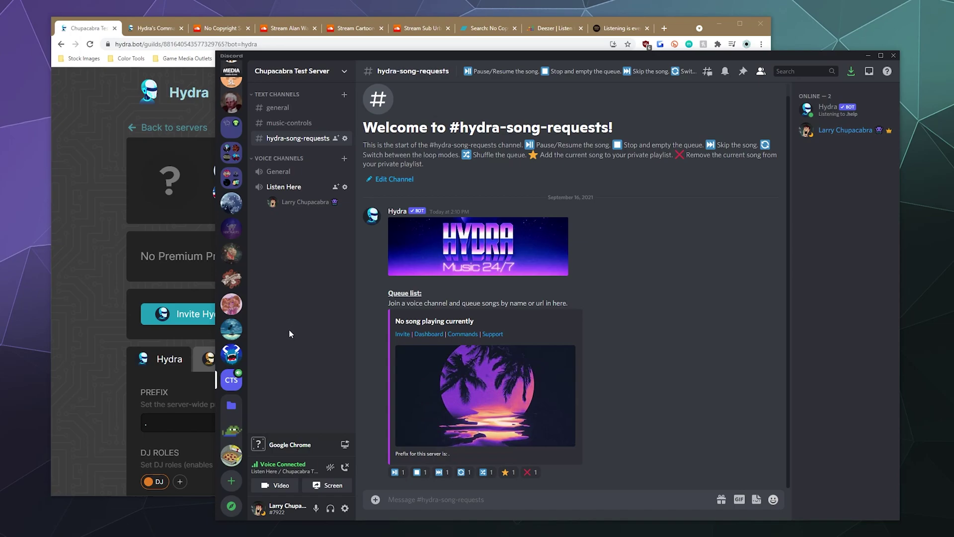
{"action": "left_click", "coordinate": [105, 151]}
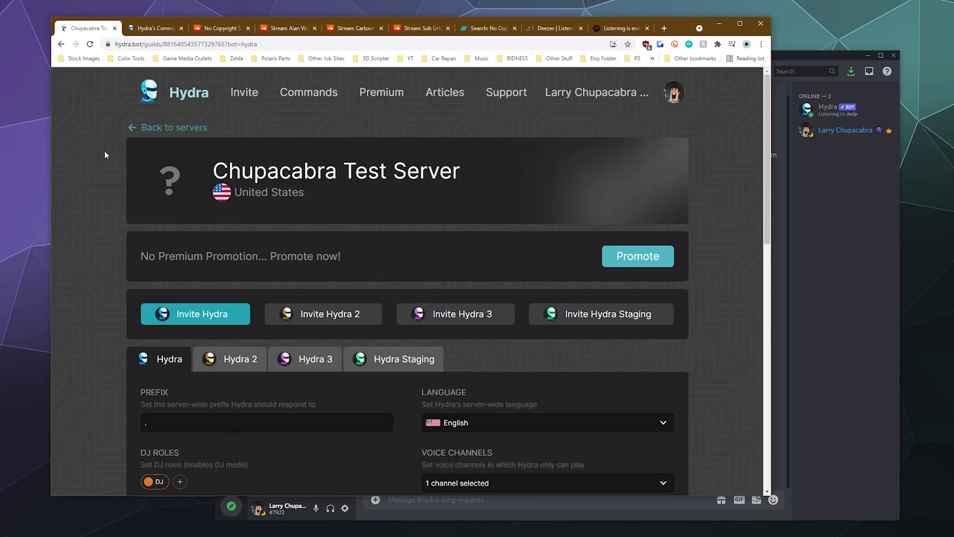
{"action": "left_click", "coordinate": [221, 28]}
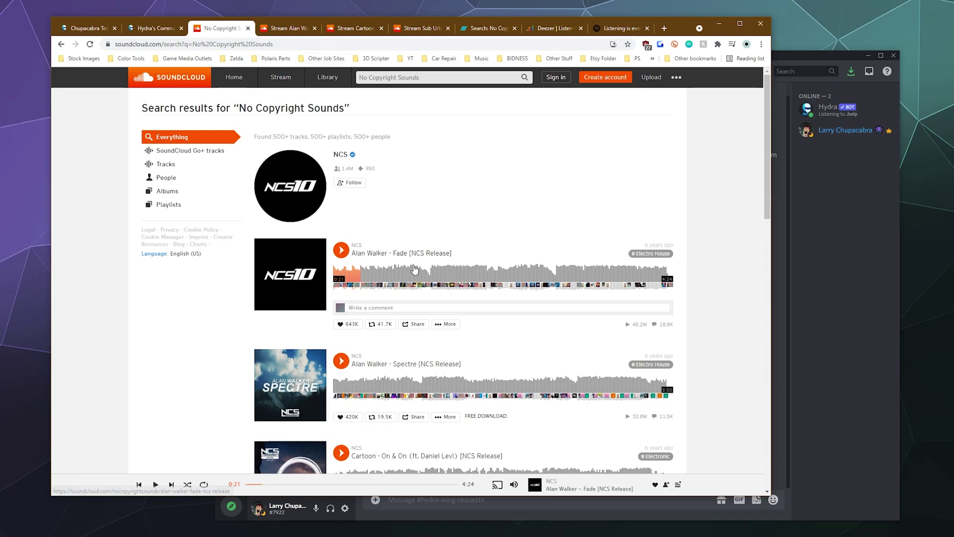
{"action": "left_click", "coordinate": [289, 29]}
{"action": "left_click", "coordinate": [338, 47]}
{"action": "key", "text": "ctrl+c"}
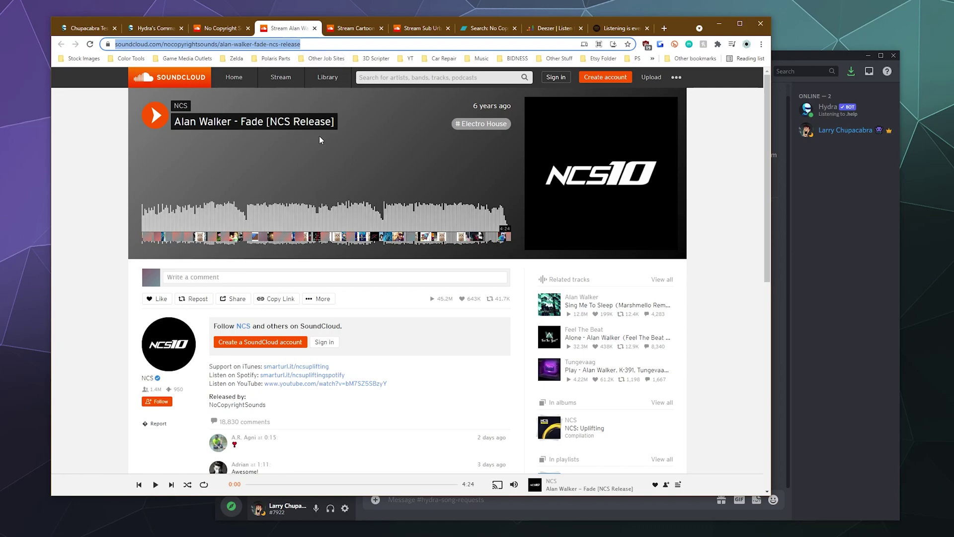
Send .play with the Fade link in Discord, then pause and stop playback
{"action": "left_click", "coordinate": [512, 499]}
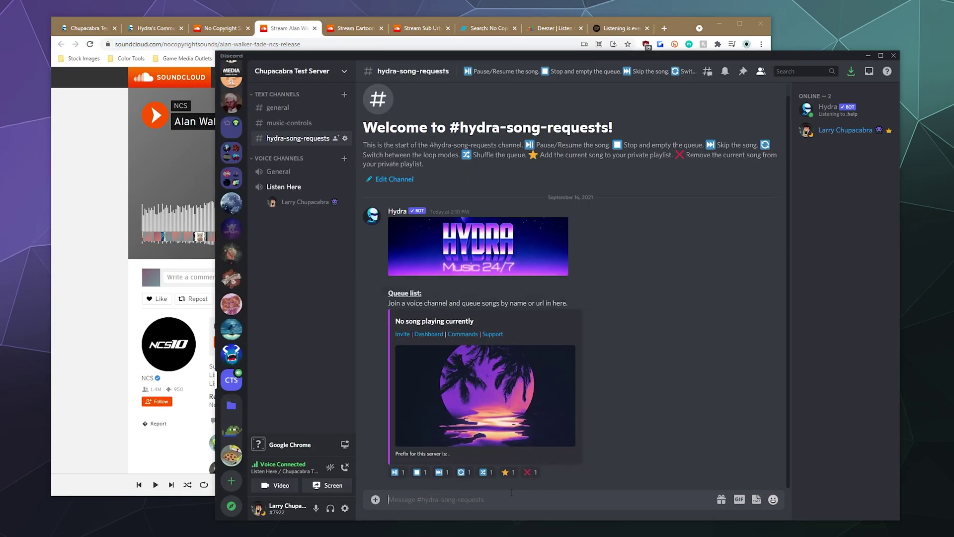
{"action": "type", "text": ".play"}
{"action": "key", "text": "ctrl+v"}
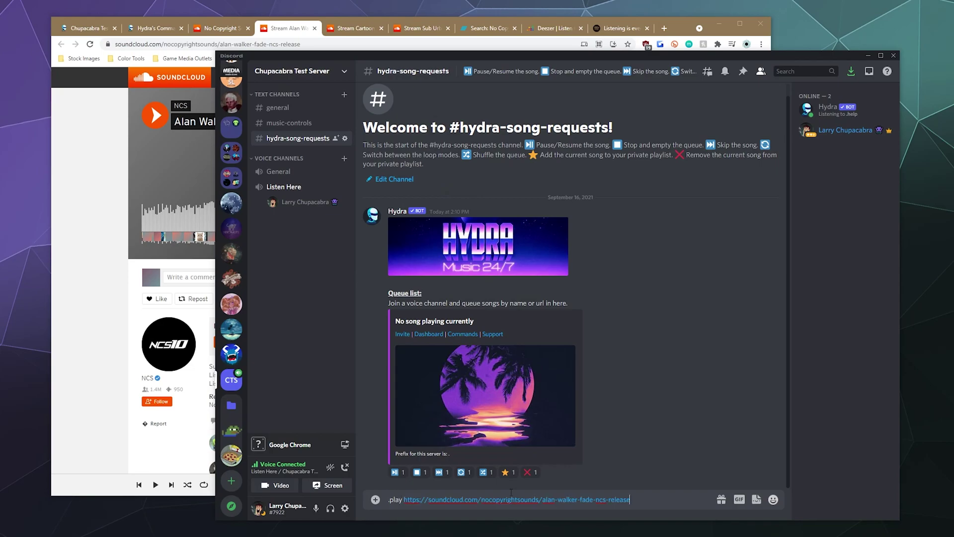
{"action": "key", "text": "Return"}
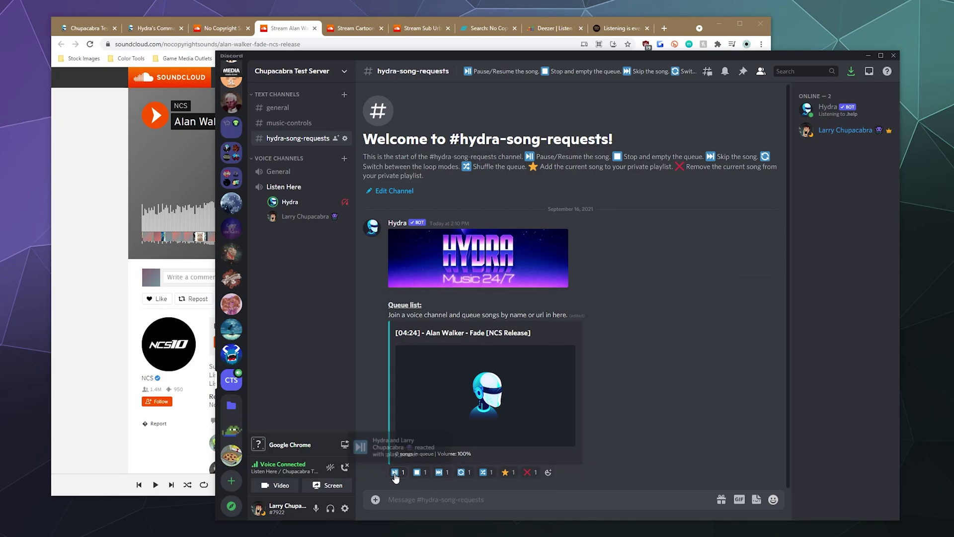
{"action": "left_click", "coordinate": [395, 473]}
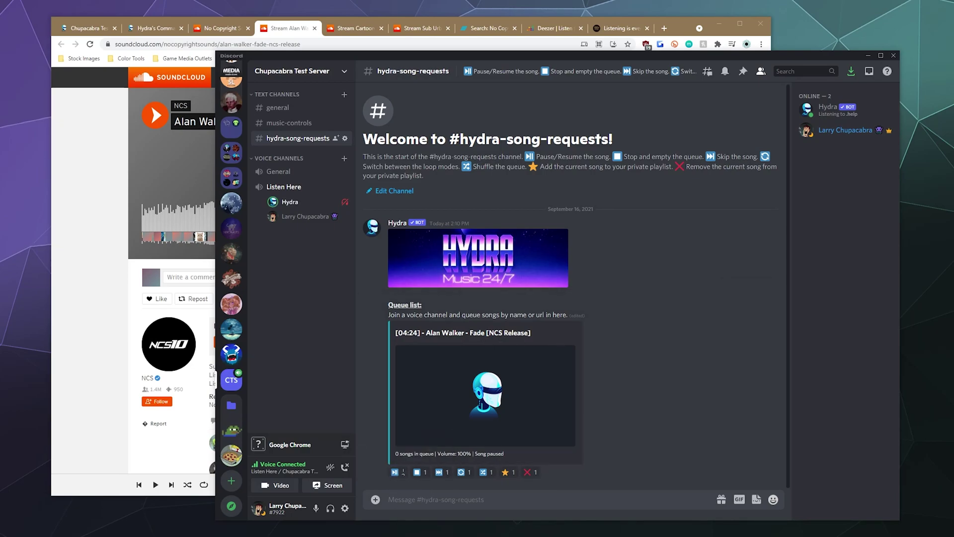
{"action": "left_click", "coordinate": [416, 473]}
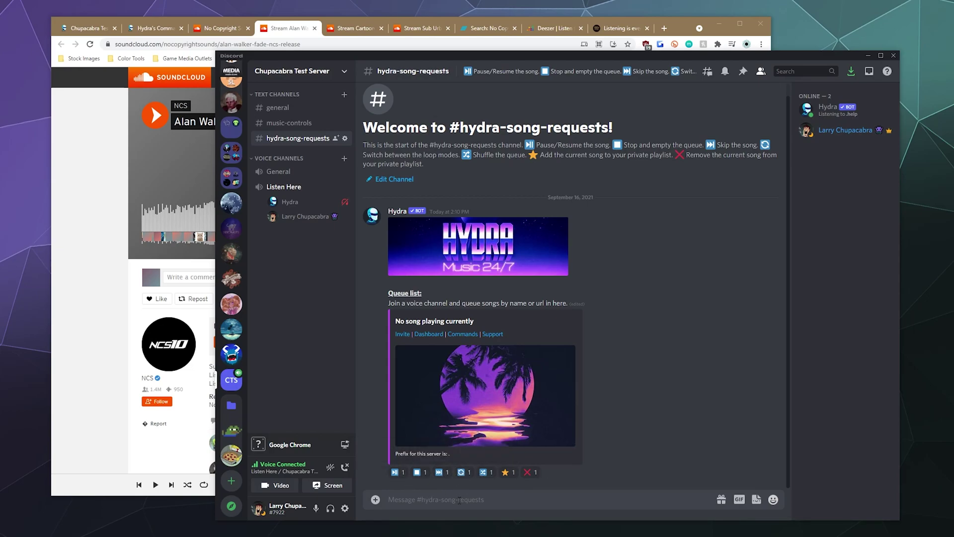
Queue Cartoon - On & On and Alan Walker - Fade by pasting their SoundCloud links after .play
{"action": "left_click", "coordinate": [112, 300]}
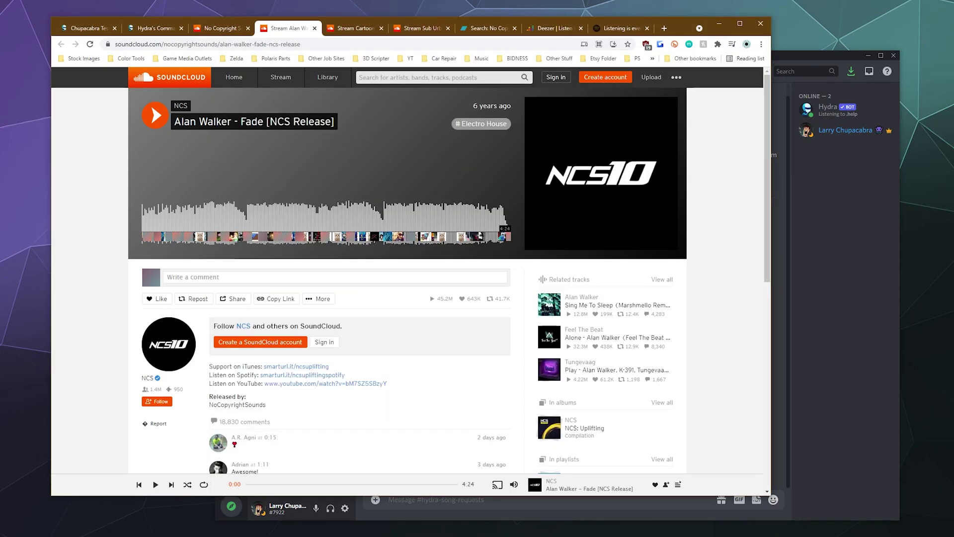
{"action": "left_click", "coordinate": [353, 29]}
{"action": "left_click", "coordinate": [805, 324]}
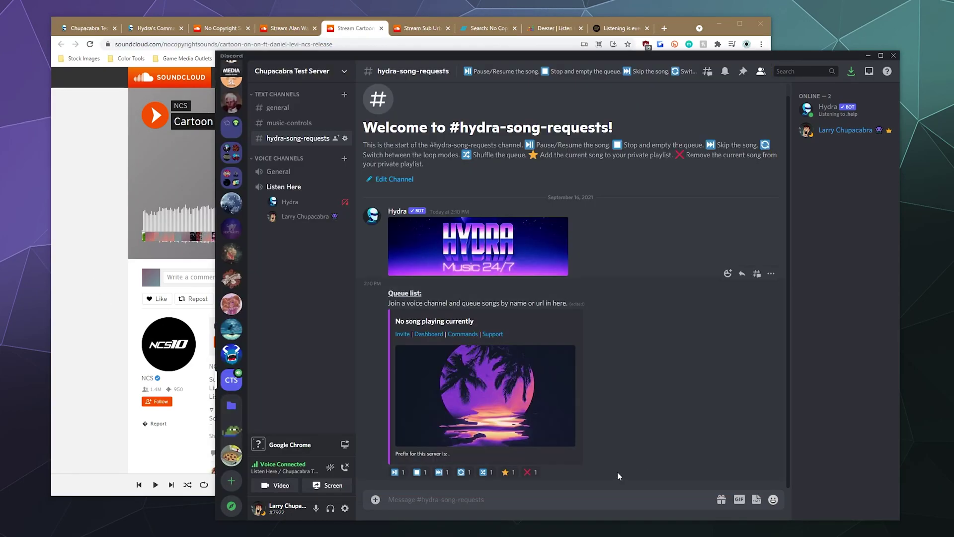
{"action": "type", "text": ".play"}
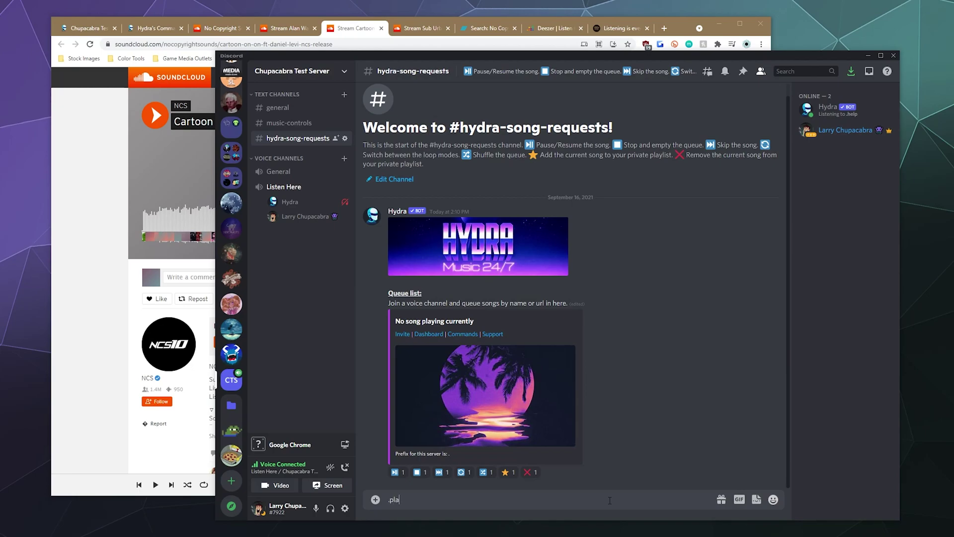
{"action": "type", "text": "https://soundcloud.com/nocopyrightsounds/cartoon-on-on-ft-daniel-levi-ncs-release"}
{"action": "key", "text": "Return"}
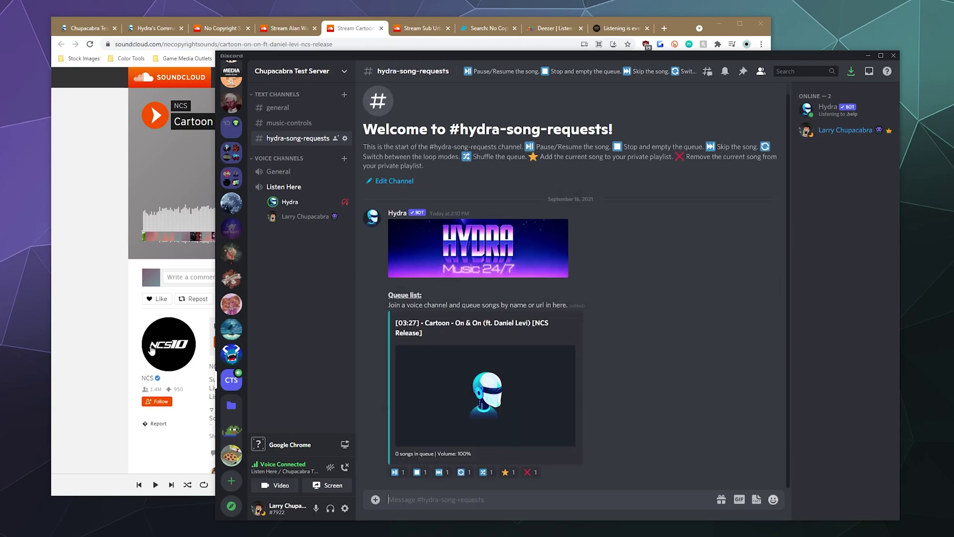
{"action": "left_click", "coordinate": [99, 312]}
{"action": "left_click", "coordinate": [279, 28]}
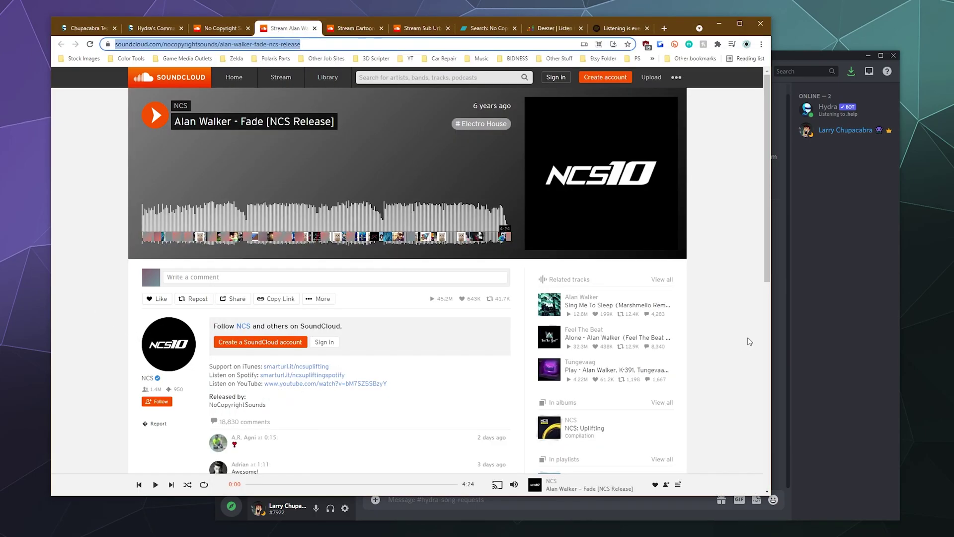
{"action": "left_click", "coordinate": [813, 348]}
{"action": "type", "text": ".play"}
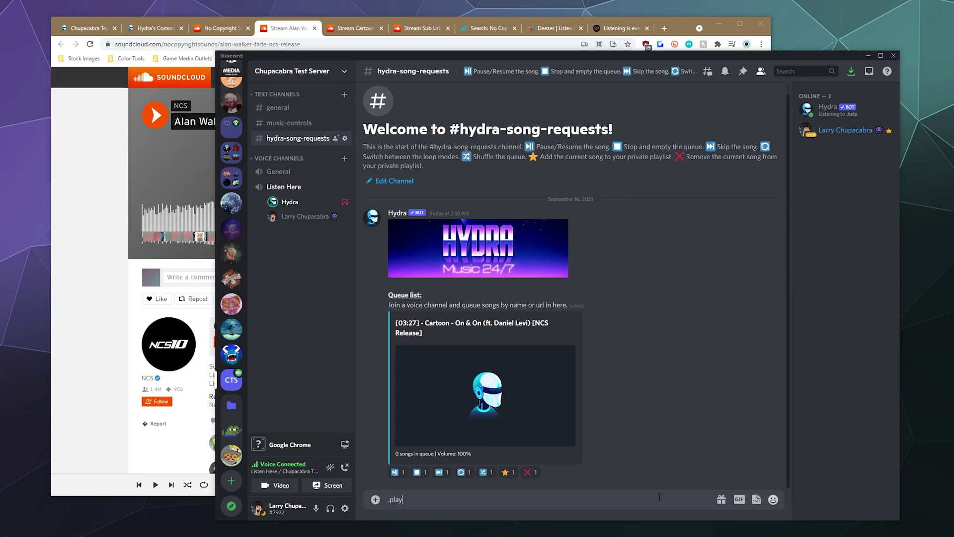
{"action": "key", "text": "ctrl+v"}
{"action": "key", "text": "Return"}
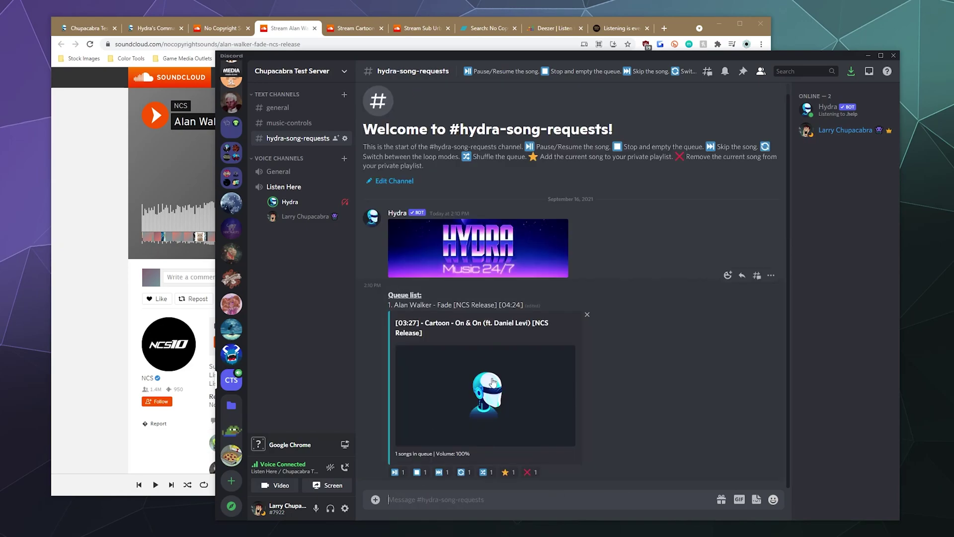
Queue Sub Urban - Cradles by link and a song named 'queue' by name, then skip to Fade
{"action": "key", "text": "alt+Tab"}
{"action": "left_click", "coordinate": [420, 28]}
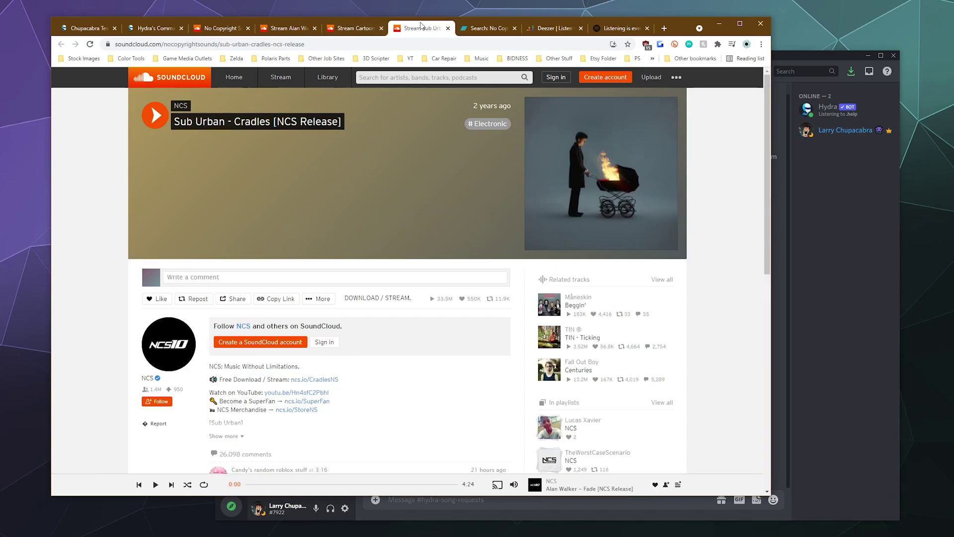
{"action": "left_click", "coordinate": [795, 315]}
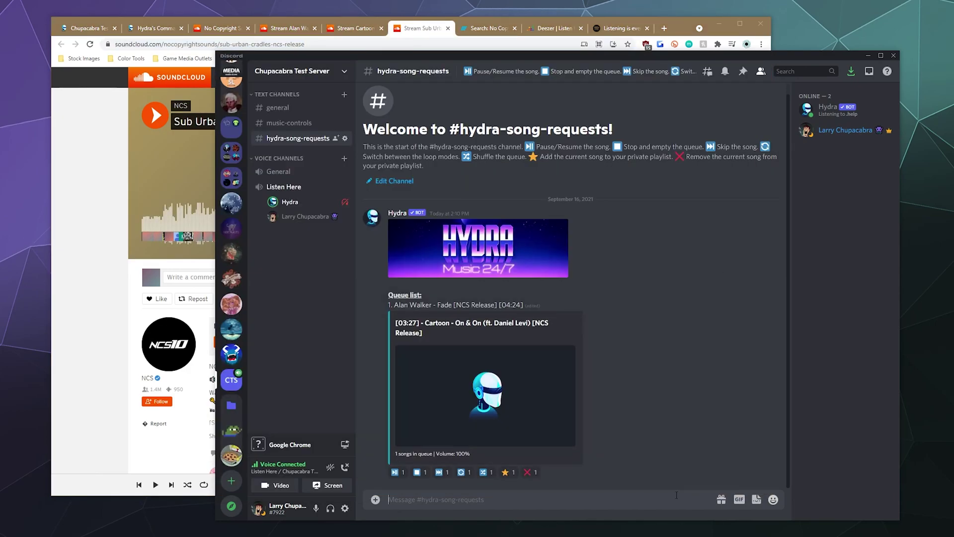
{"action": "type", "text": ".play"}
{"action": "type", "text": "https://soundcloud.com/nocopyrightsounds/sub-urban-cradles-ncs-release"}
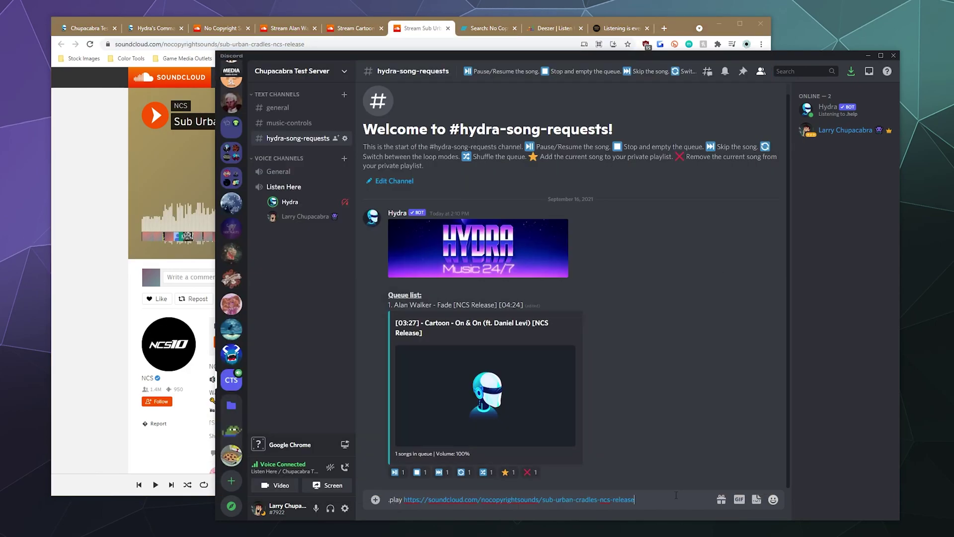
{"action": "key", "text": "Return"}
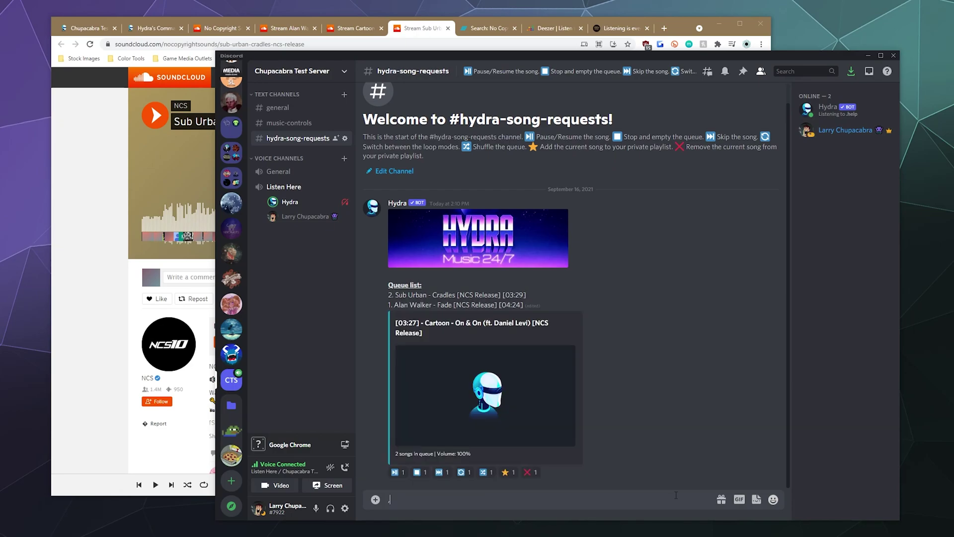
{"action": "type", "text": ".play queue"}
{"action": "key", "text": "Return"}
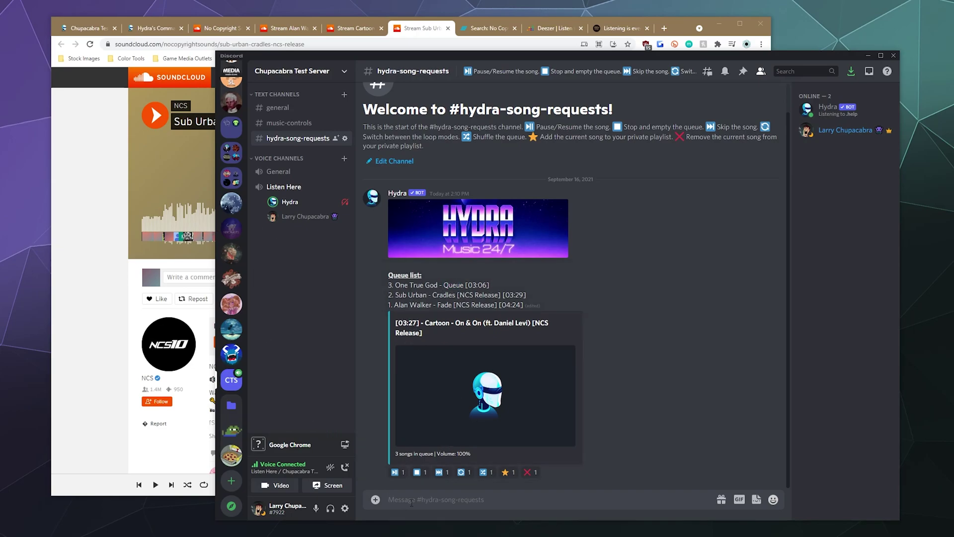
{"action": "left_click", "coordinate": [441, 478]}
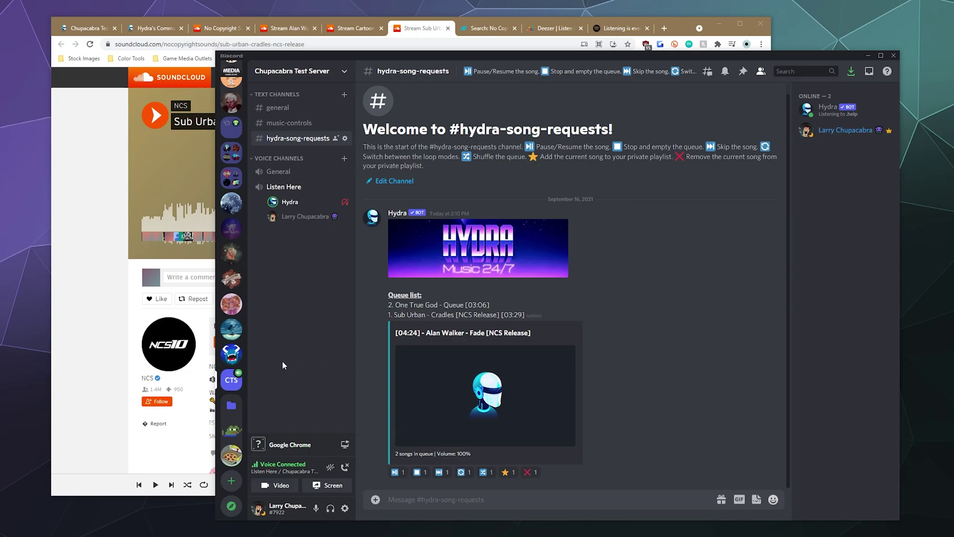
Open Hydra's Commands page and scroll the Admin list showing .fix, .language and .limit
{"action": "left_click", "coordinate": [76, 226]}
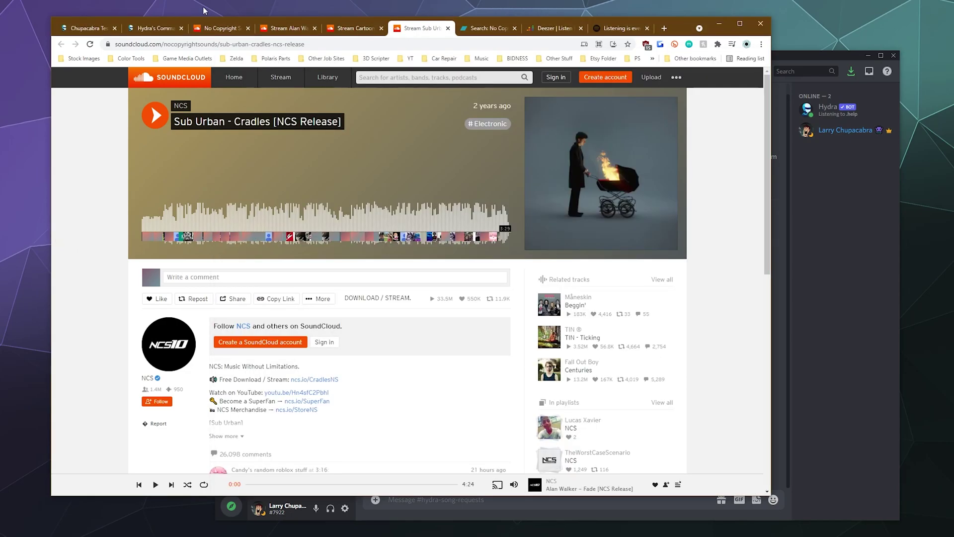
{"action": "left_click", "coordinate": [154, 28]}
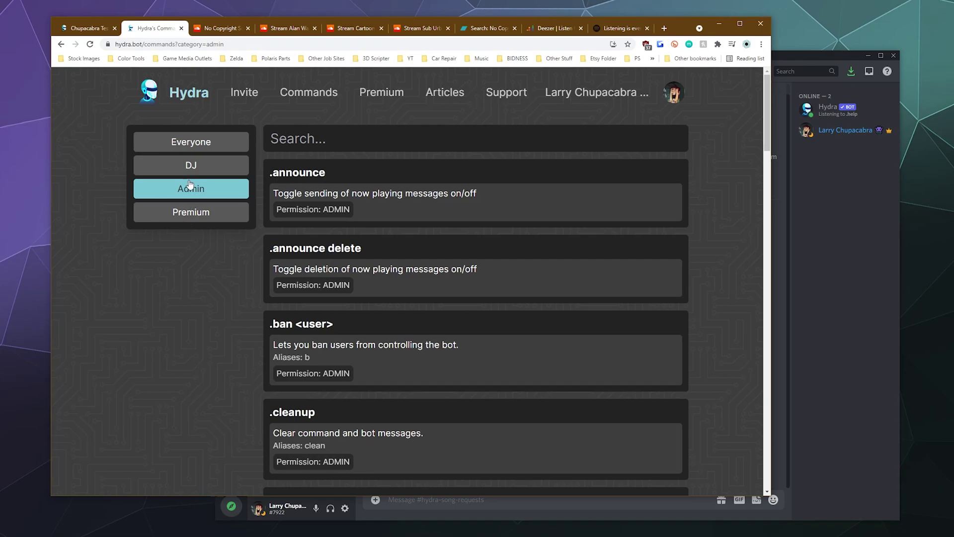
{"action": "scroll", "coordinate": [202, 214], "scroll_direction": "down", "scroll_amount": 6}
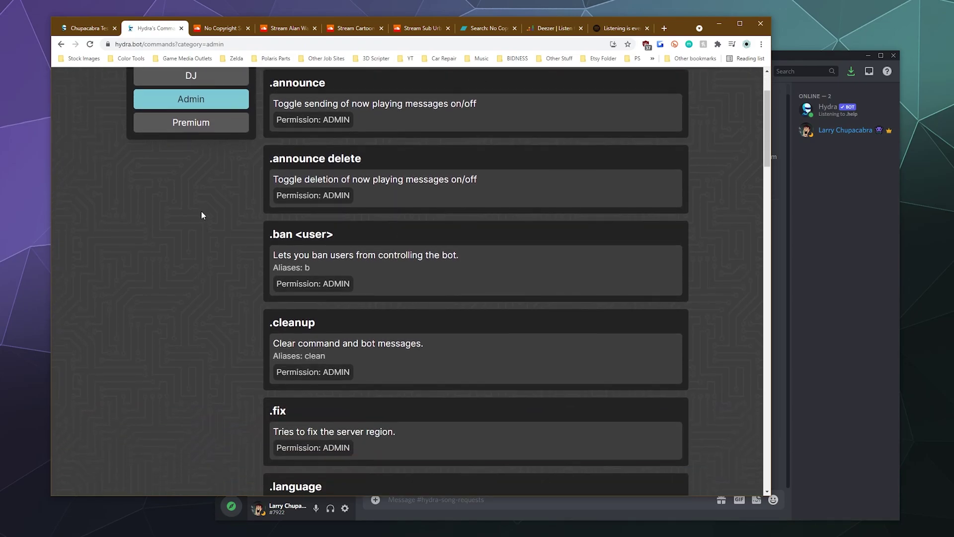
{"action": "scroll", "coordinate": [210, 284], "scroll_direction": "up", "scroll_amount": 4}
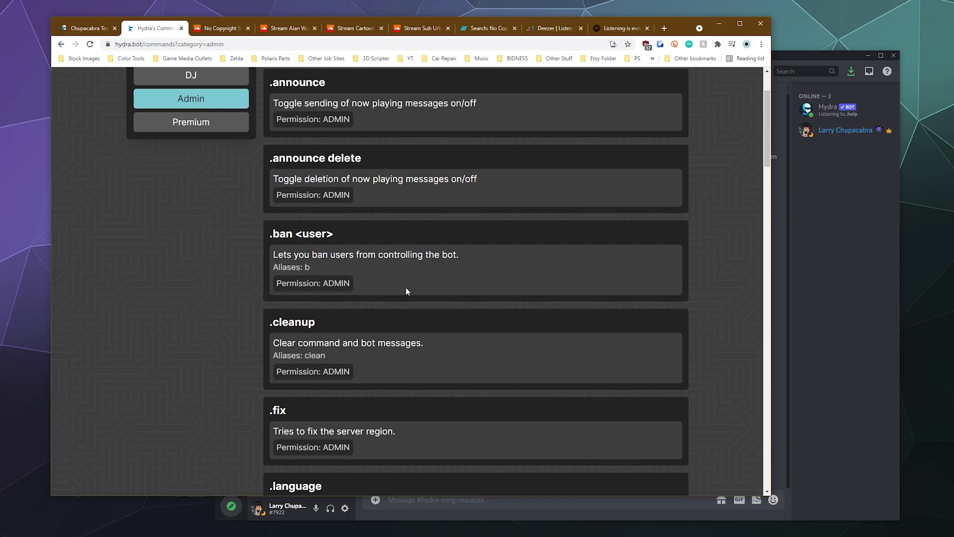
{"action": "scroll", "coordinate": [406, 290], "scroll_direction": "down", "scroll_amount": 5}
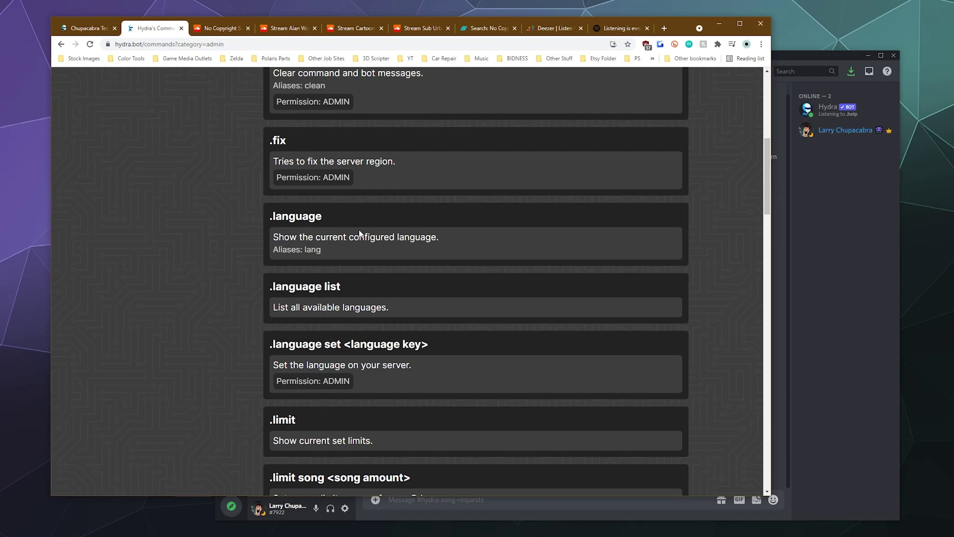
{"action": "left_click", "coordinate": [84, 28]}
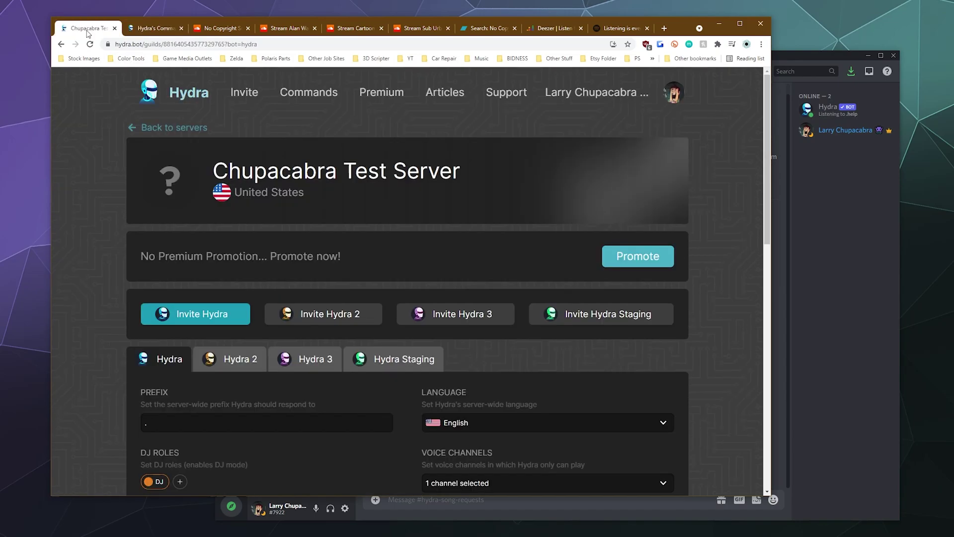
{"action": "scroll", "coordinate": [214, 269], "scroll_direction": "down", "scroll_amount": 5}
{"action": "left_click", "coordinate": [488, 197]}
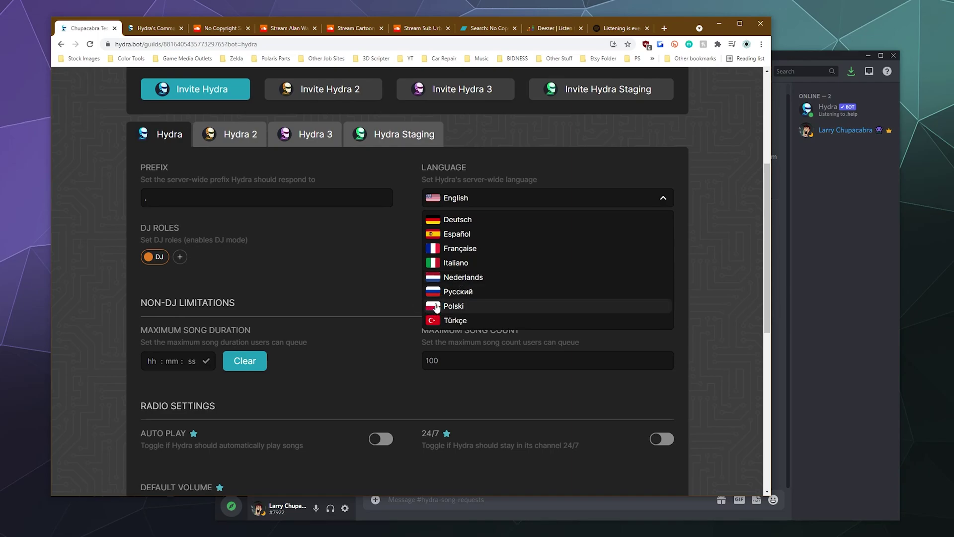
{"action": "left_click", "coordinate": [717, 318]}
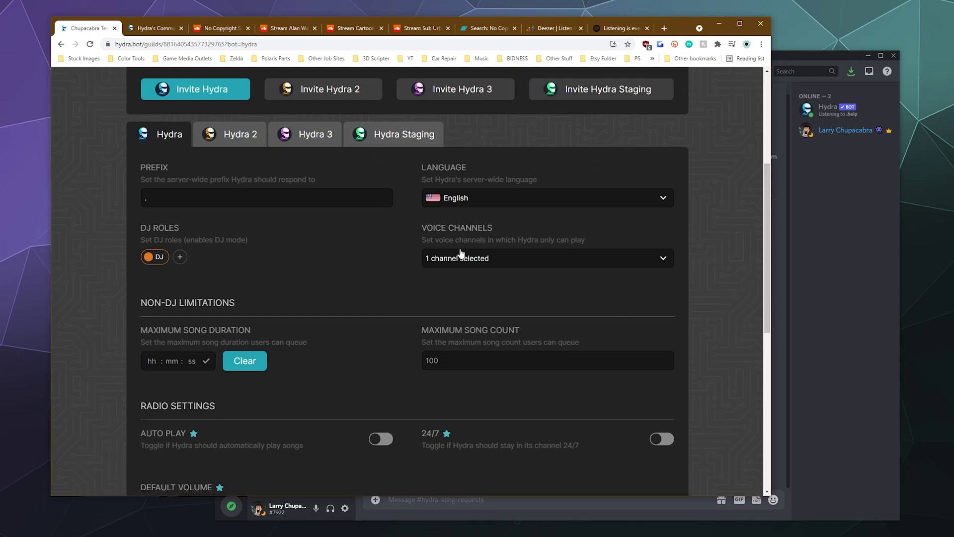
{"action": "scroll", "coordinate": [621, 313], "scroll_direction": "down", "scroll_amount": 7}
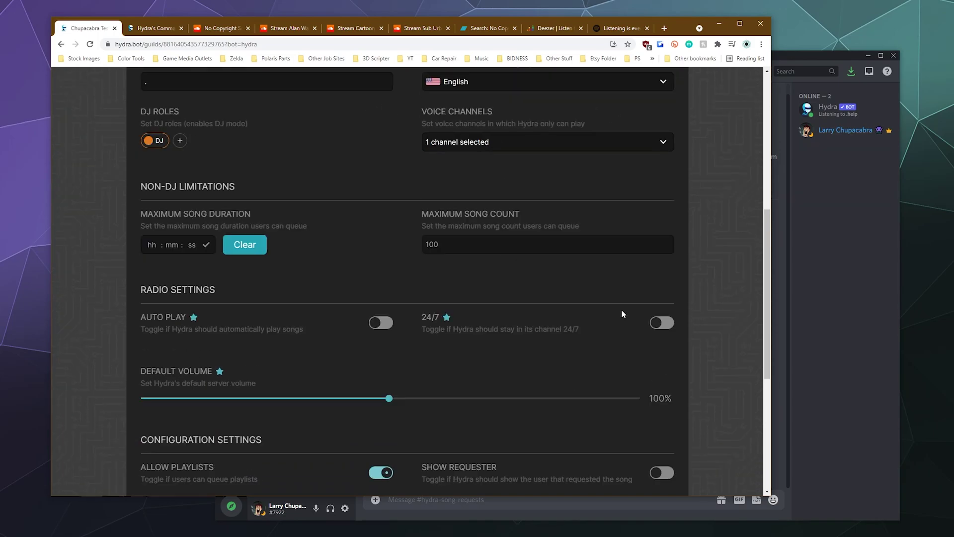
{"action": "scroll", "coordinate": [619, 317], "scroll_direction": "up", "scroll_amount": 12}
{"action": "scroll", "coordinate": [642, 334], "scroll_direction": "down", "scroll_amount": 5}
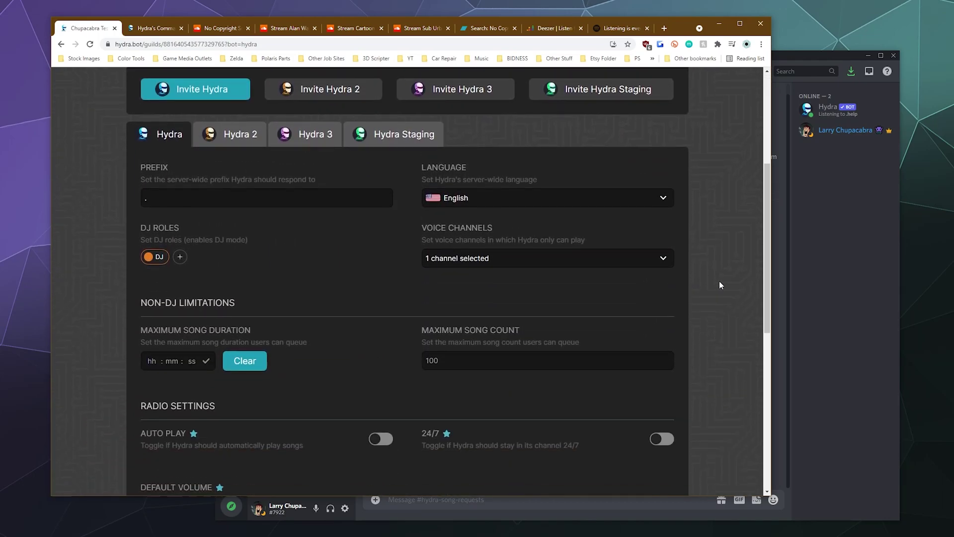
{"action": "left_click", "coordinate": [821, 304]}
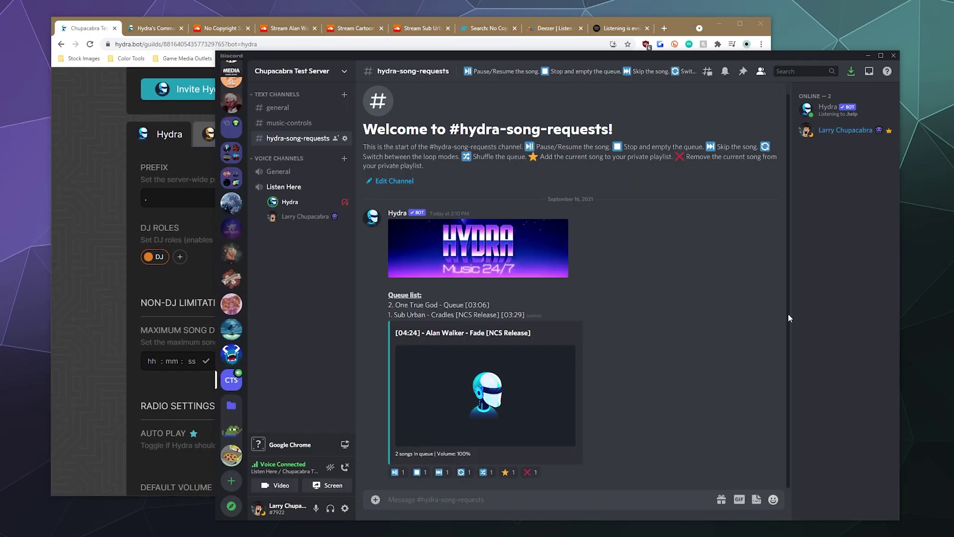
{"action": "left_click", "coordinate": [112, 222]}
{"action": "left_click", "coordinate": [154, 28]}
{"action": "scroll", "coordinate": [233, 203], "scroll_direction": "down", "scroll_amount": 5}
{"action": "scroll", "coordinate": [233, 205], "scroll_direction": "down", "scroll_amount": 1}
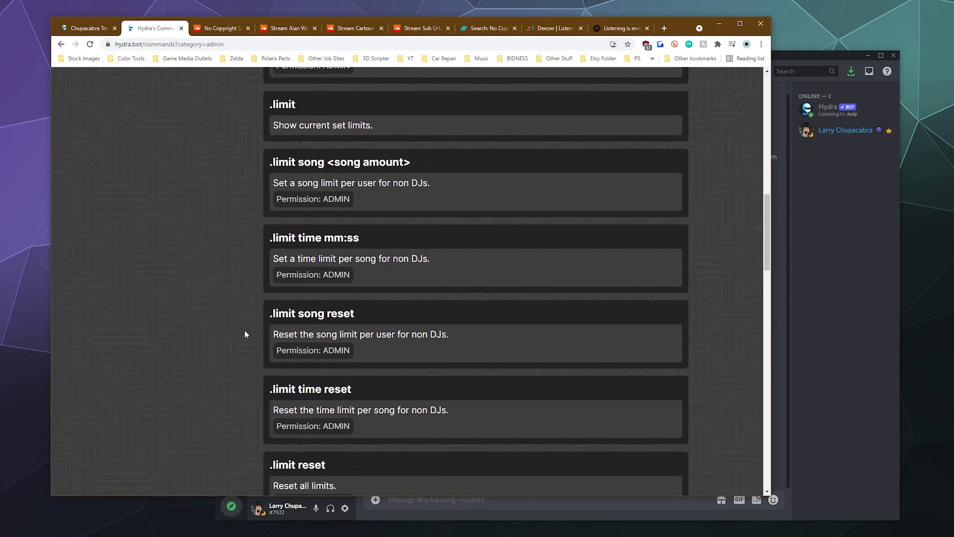
{"action": "scroll", "coordinate": [327, 284], "scroll_direction": "down", "scroll_amount": 7}
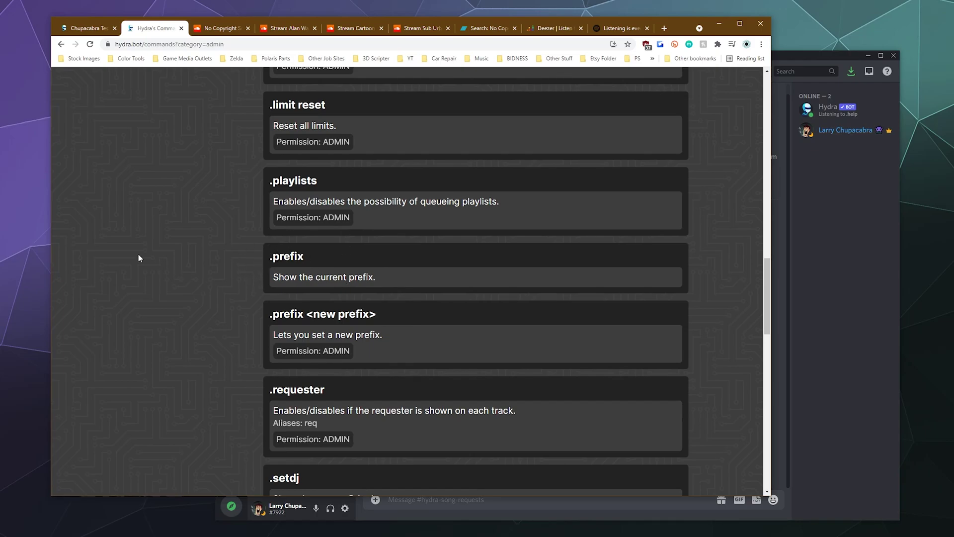
{"action": "scroll", "coordinate": [139, 257], "scroll_direction": "down", "scroll_amount": 4}
{"action": "scroll", "coordinate": [314, 250], "scroll_direction": "down", "scroll_amount": 6}
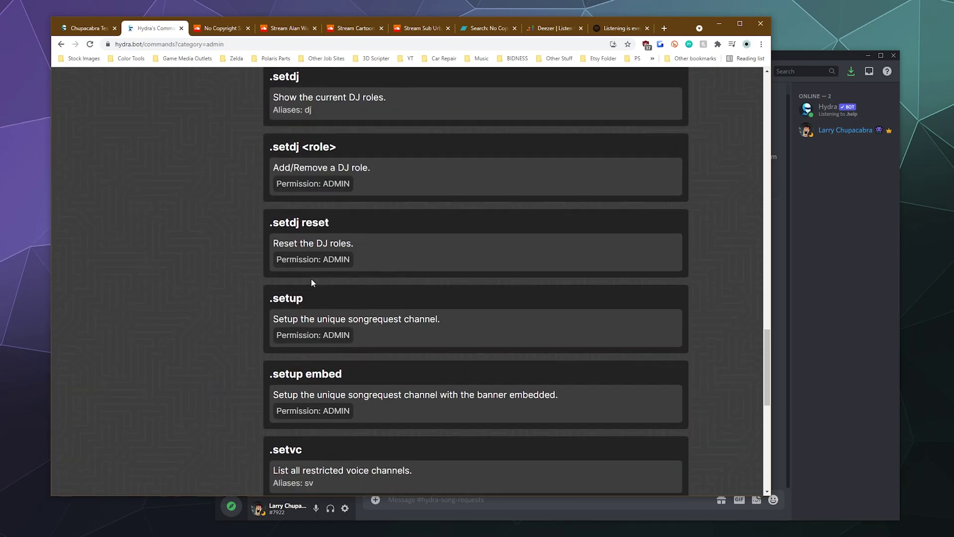
{"action": "scroll", "coordinate": [260, 234], "scroll_direction": "up", "scroll_amount": 6}
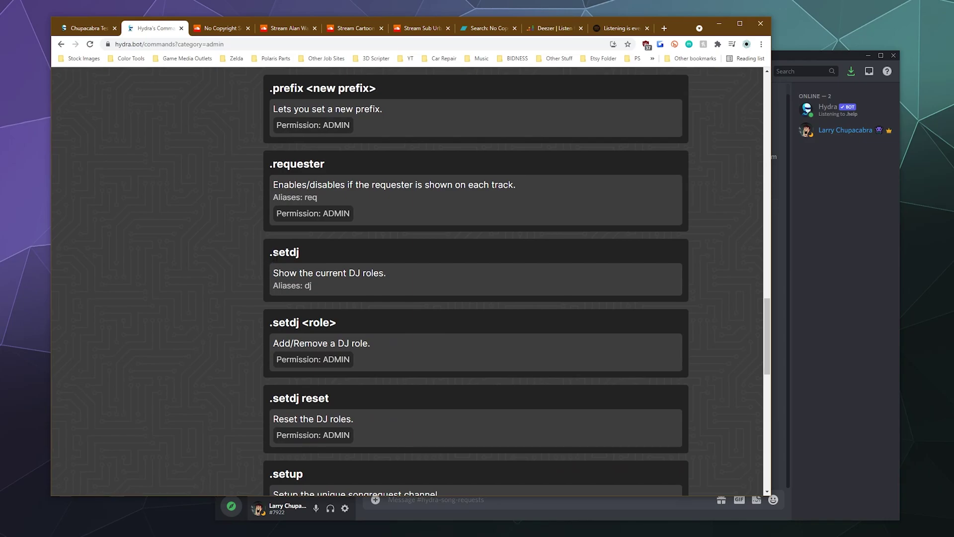
{"action": "scroll", "coordinate": [139, 276], "scroll_direction": "down", "scroll_amount": 3}
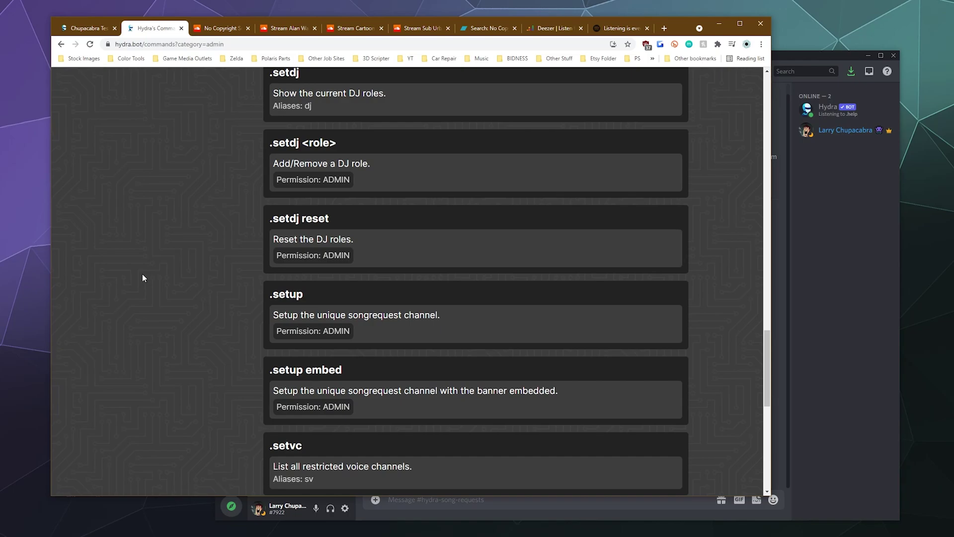
{"action": "scroll", "coordinate": [142, 276], "scroll_direction": "down", "scroll_amount": 5}
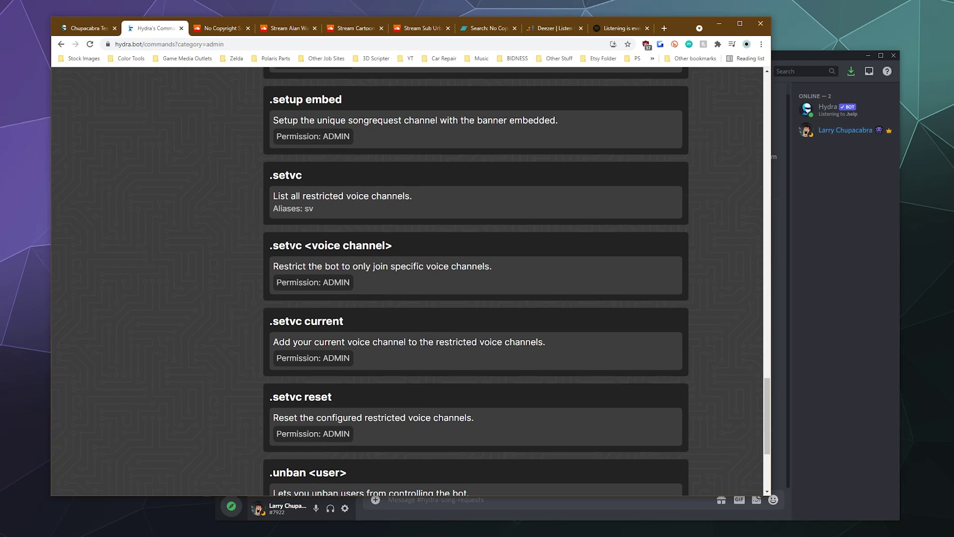
{"action": "scroll", "coordinate": [164, 293], "scroll_direction": "down", "scroll_amount": 4}
{"action": "scroll", "coordinate": [153, 288], "scroll_direction": "up", "scroll_amount": 11}
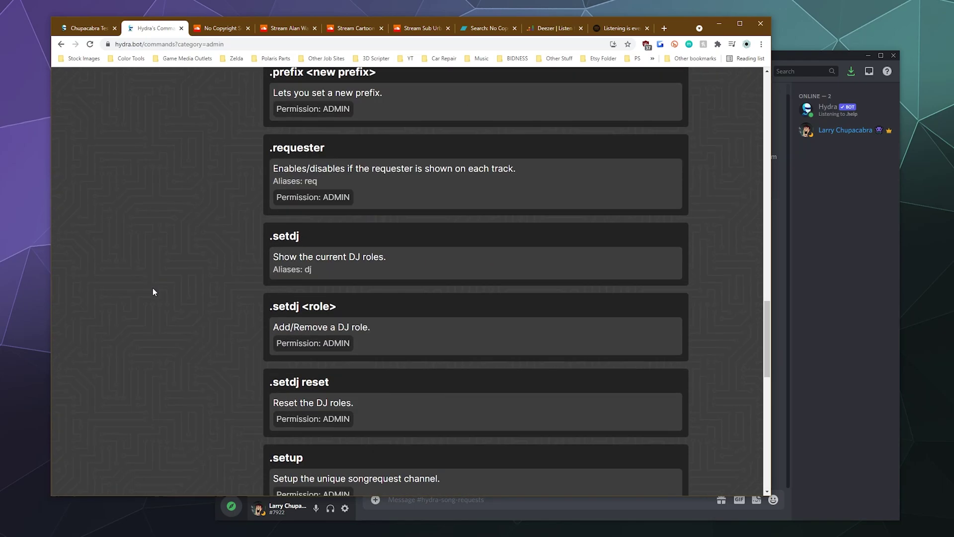
{"action": "scroll", "coordinate": [153, 291], "scroll_direction": "up", "scroll_amount": 15}
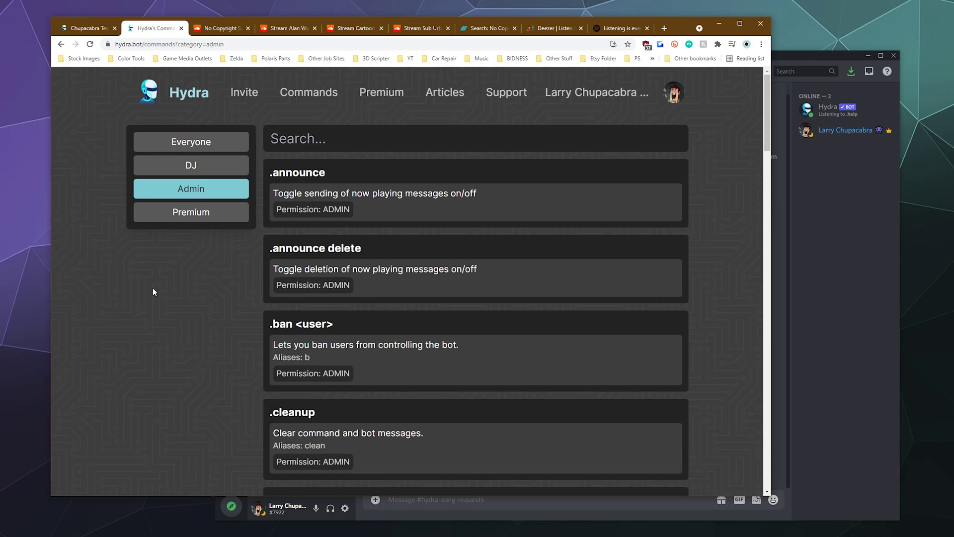
Open the Premium pricing page and price Server Premium for 1, then 15 servers
{"action": "left_click", "coordinate": [185, 221]}
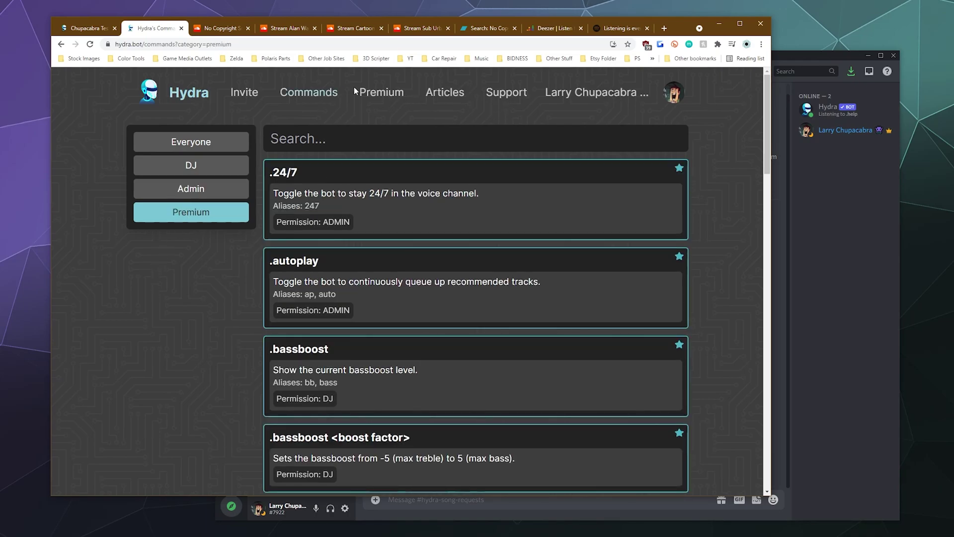
{"action": "middle_click", "coordinate": [383, 94]}
{"action": "left_click", "coordinate": [197, 33]}
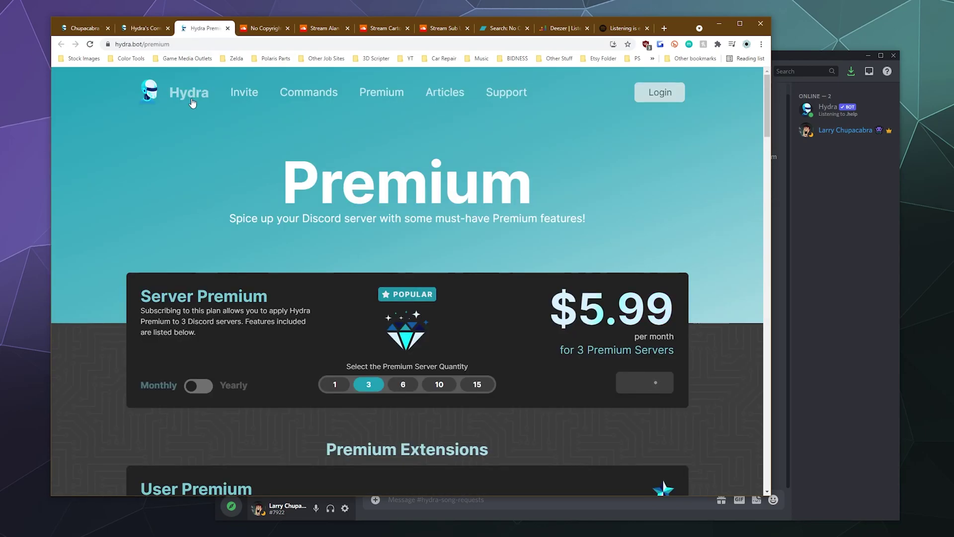
{"action": "left_click", "coordinate": [335, 383]}
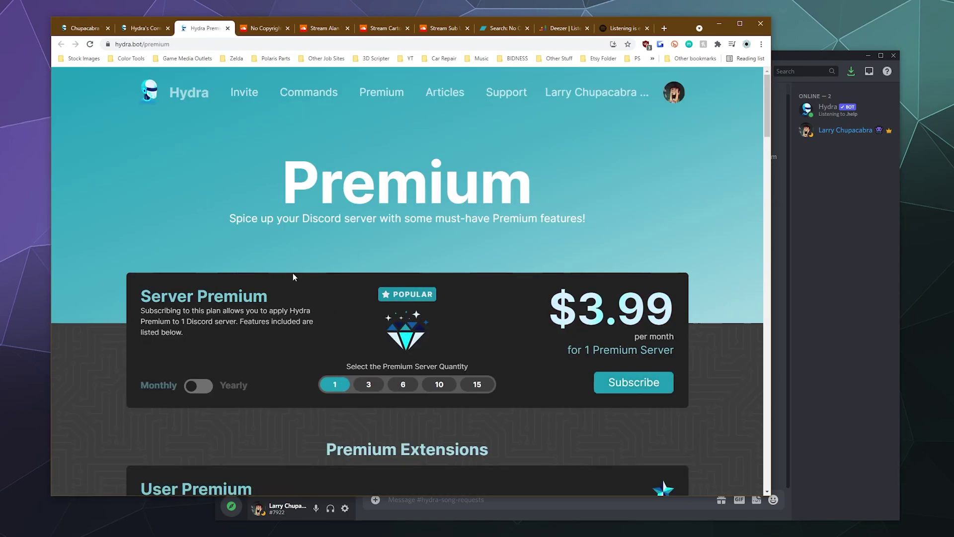
{"action": "scroll", "coordinate": [293, 273], "scroll_direction": "down", "scroll_amount": 3}
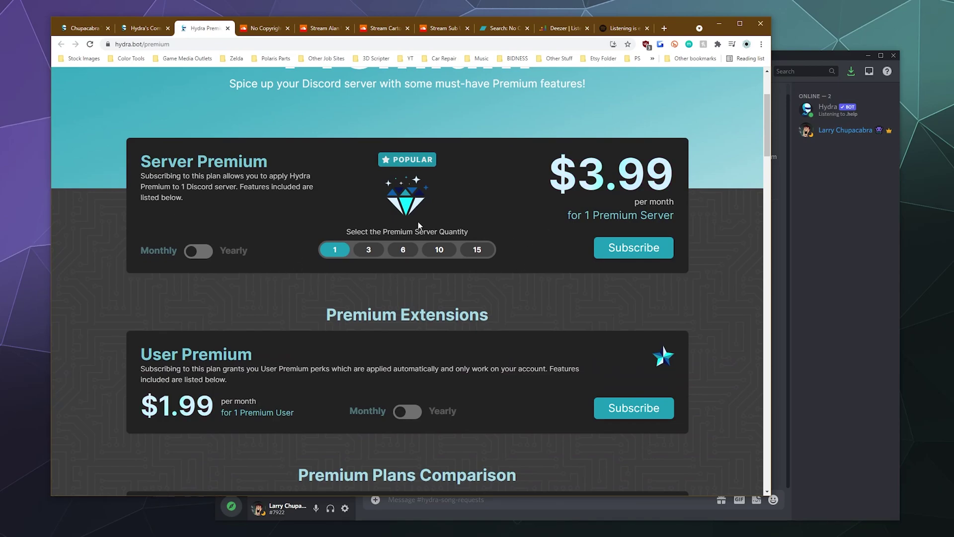
{"action": "left_click", "coordinate": [477, 249]}
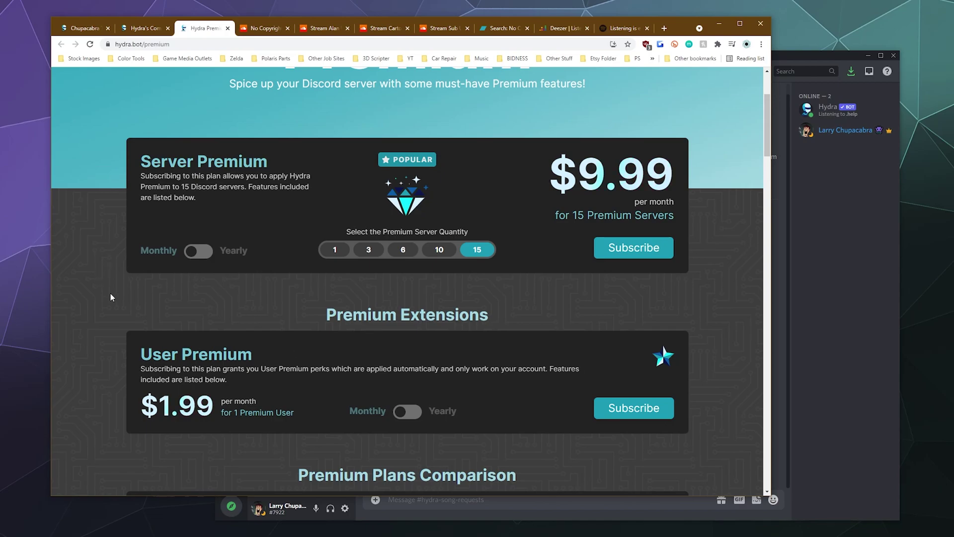
Scroll through the Premium Plans Comparison of Server and User Premium
{"action": "scroll", "coordinate": [156, 310], "scroll_direction": "down", "scroll_amount": 5}
{"action": "scroll", "coordinate": [207, 312], "scroll_direction": "up", "scroll_amount": 2}
{"action": "scroll", "coordinate": [207, 313], "scroll_direction": "up", "scroll_amount": 1}
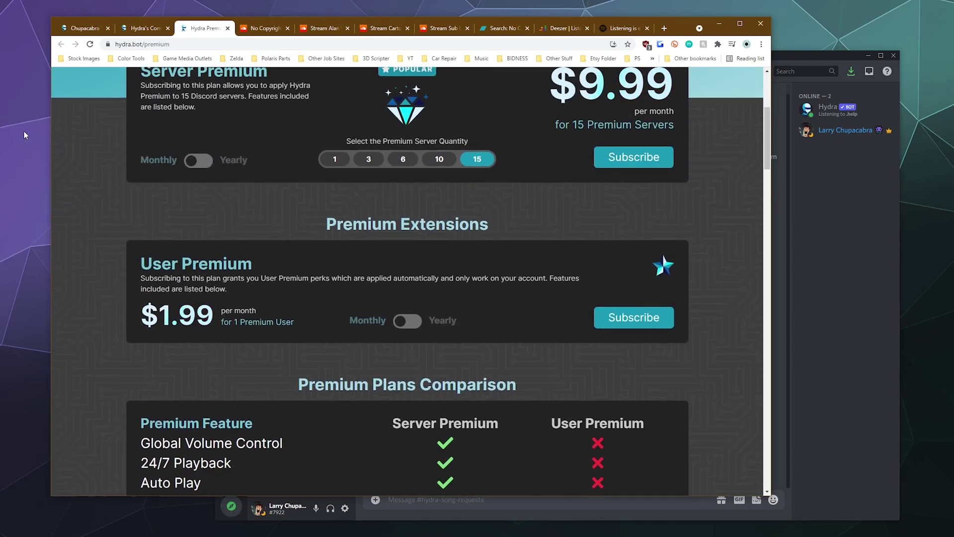
{"action": "scroll", "coordinate": [64, 202], "scroll_direction": "down", "scroll_amount": 3}
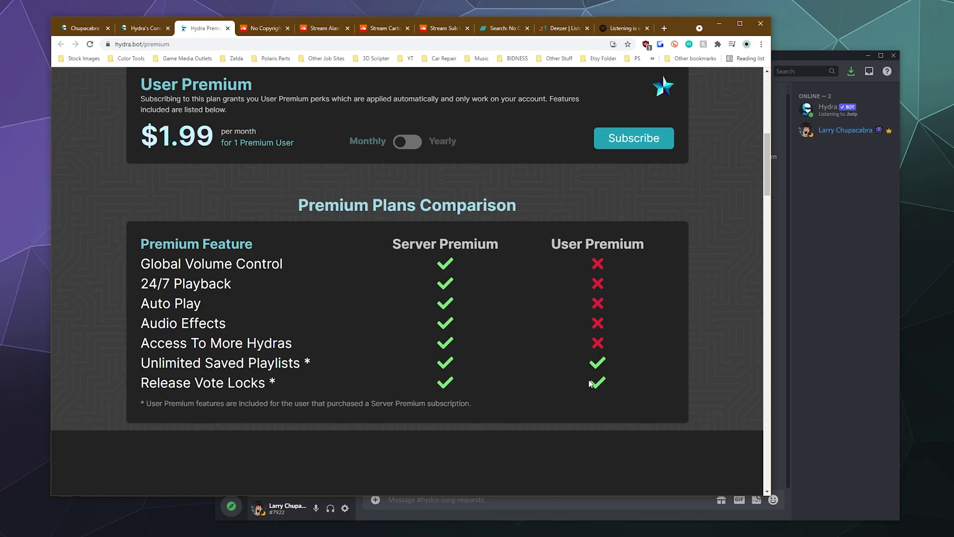
{"action": "scroll", "coordinate": [242, 339], "scroll_direction": "up", "scroll_amount": 7}
{"action": "scroll", "coordinate": [242, 338], "scroll_direction": "up", "scroll_amount": 1}
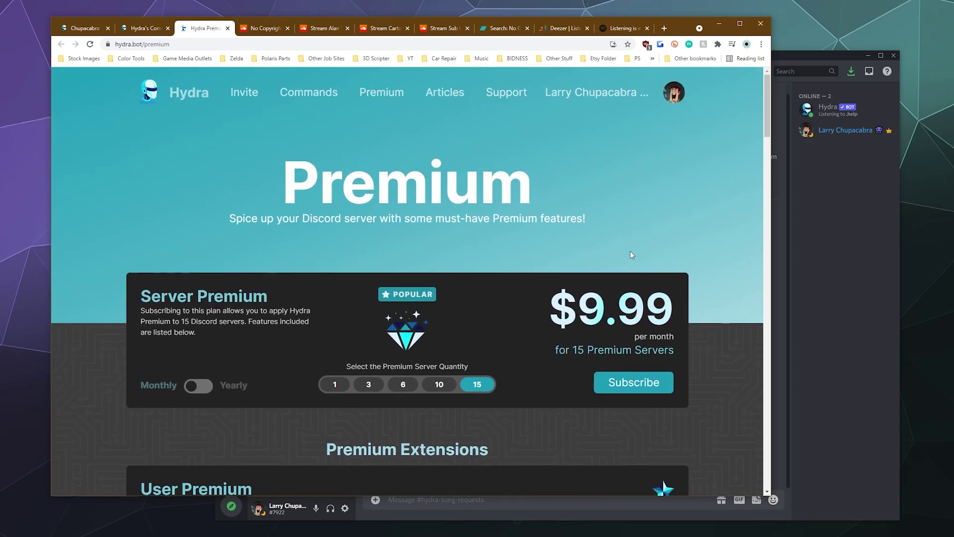
{"action": "scroll", "coordinate": [368, 287], "scroll_direction": "down", "scroll_amount": 10}
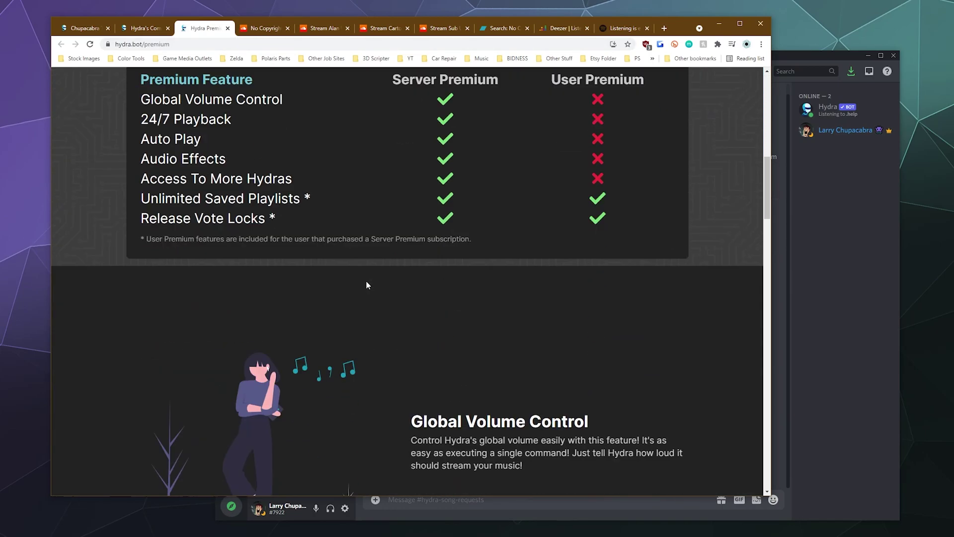
{"action": "scroll", "coordinate": [366, 282], "scroll_direction": "up", "scroll_amount": 4}
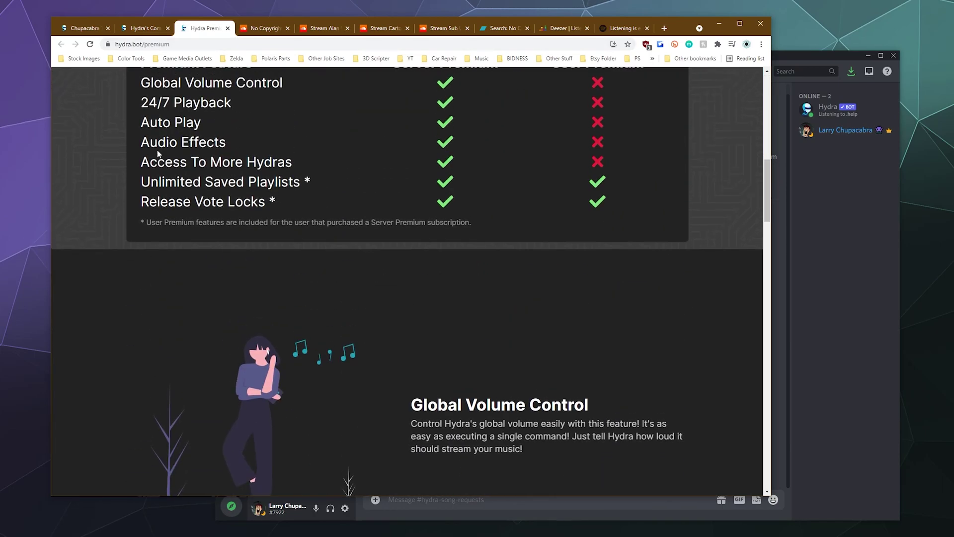
{"action": "scroll", "coordinate": [219, 270], "scroll_direction": "up", "scroll_amount": 5}
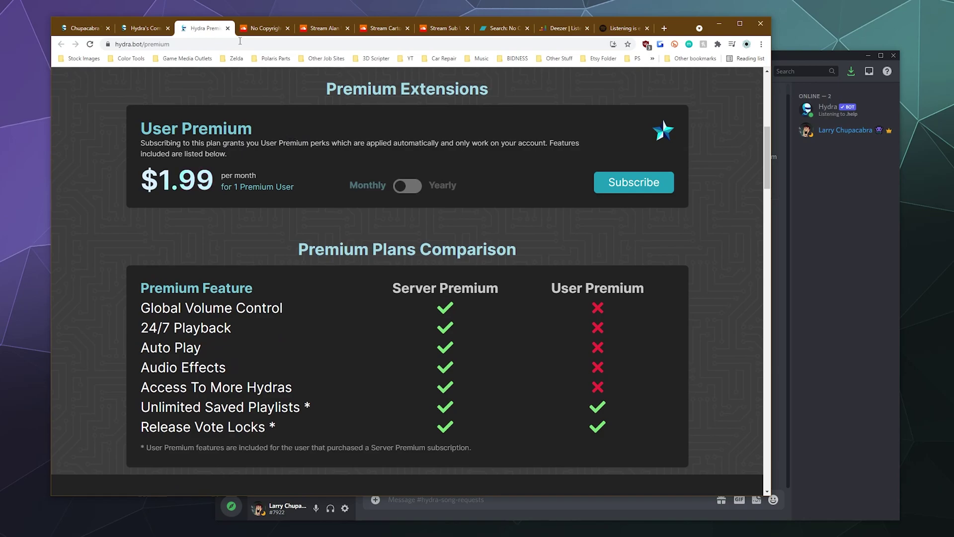
Close the Premium tab and show the Everyone commands, scrolling to .play and .playlist
{"action": "left_click", "coordinate": [228, 29]}
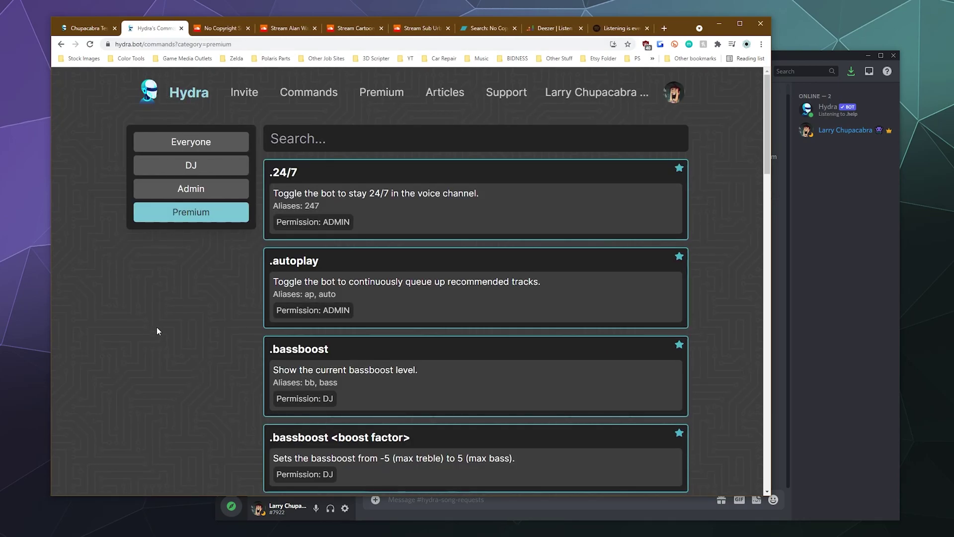
{"action": "scroll", "coordinate": [371, 226], "scroll_direction": "down", "scroll_amount": 10}
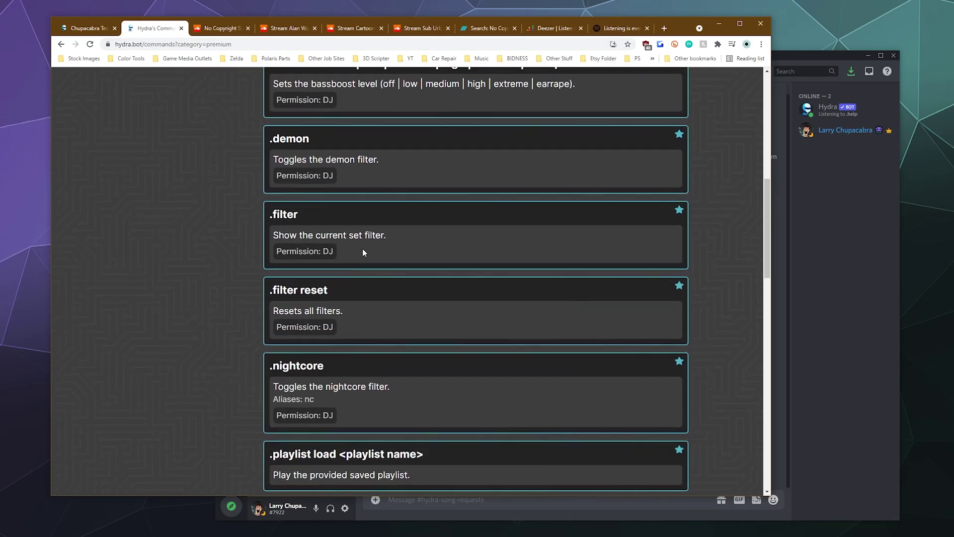
{"action": "scroll", "coordinate": [308, 256], "scroll_direction": "down", "scroll_amount": 15}
{"action": "scroll", "coordinate": [309, 255], "scroll_direction": "up", "scroll_amount": 11}
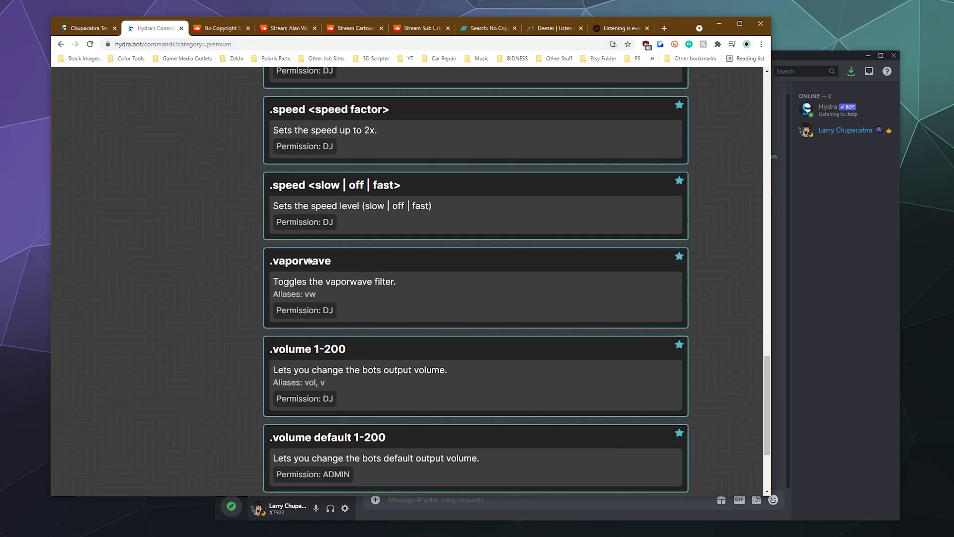
{"action": "scroll", "coordinate": [309, 262], "scroll_direction": "up", "scroll_amount": 12}
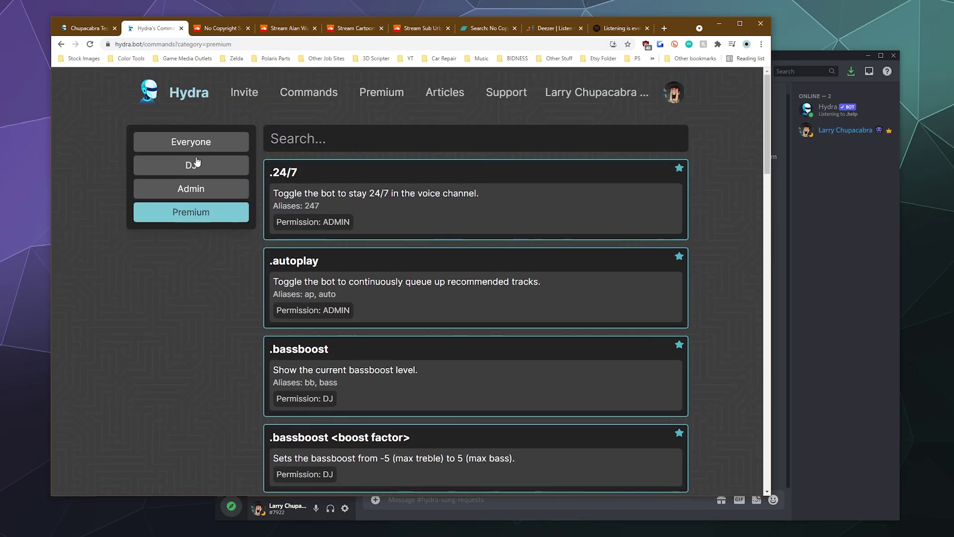
{"action": "left_click", "coordinate": [192, 164]}
{"action": "left_click", "coordinate": [199, 150]}
{"action": "scroll", "coordinate": [447, 185], "scroll_direction": "down", "scroll_amount": 5}
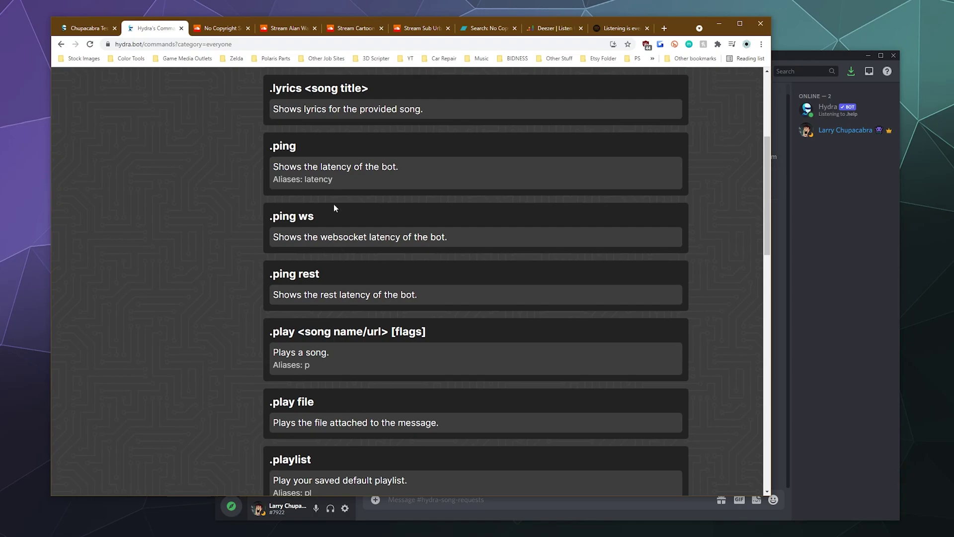
{"action": "scroll", "coordinate": [254, 183], "scroll_direction": "up", "scroll_amount": 1}
{"action": "scroll", "coordinate": [254, 187], "scroll_direction": "up", "scroll_amount": 2}
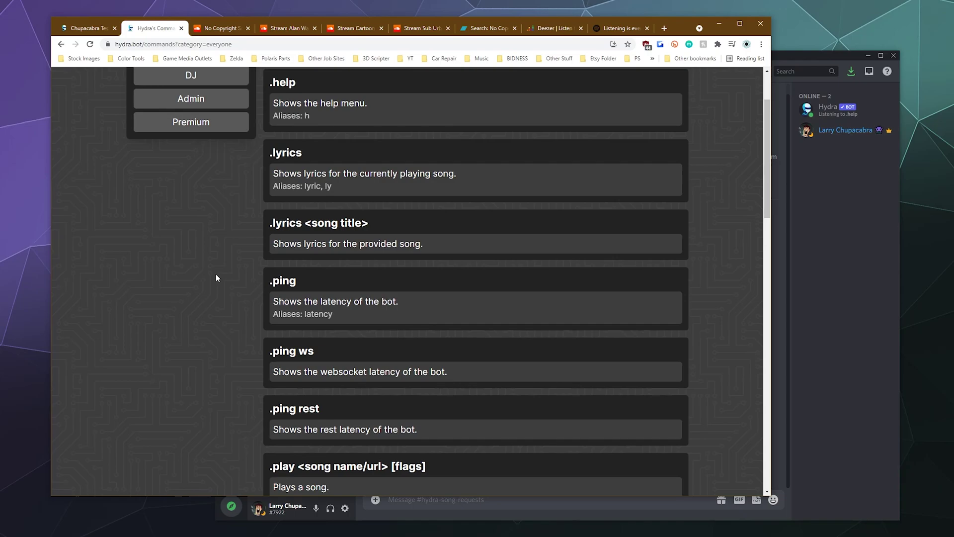
{"action": "scroll", "coordinate": [228, 300], "scroll_direction": "down", "scroll_amount": 5}
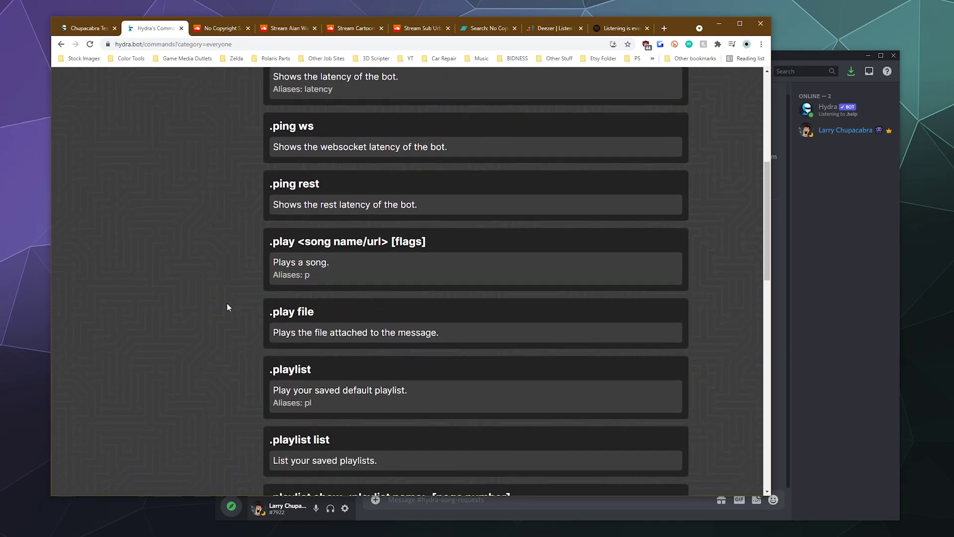
Switch to the SoundCloud 'No Copyright Sounds' results tab and scroll the list
{"action": "left_click", "coordinate": [223, 29]}
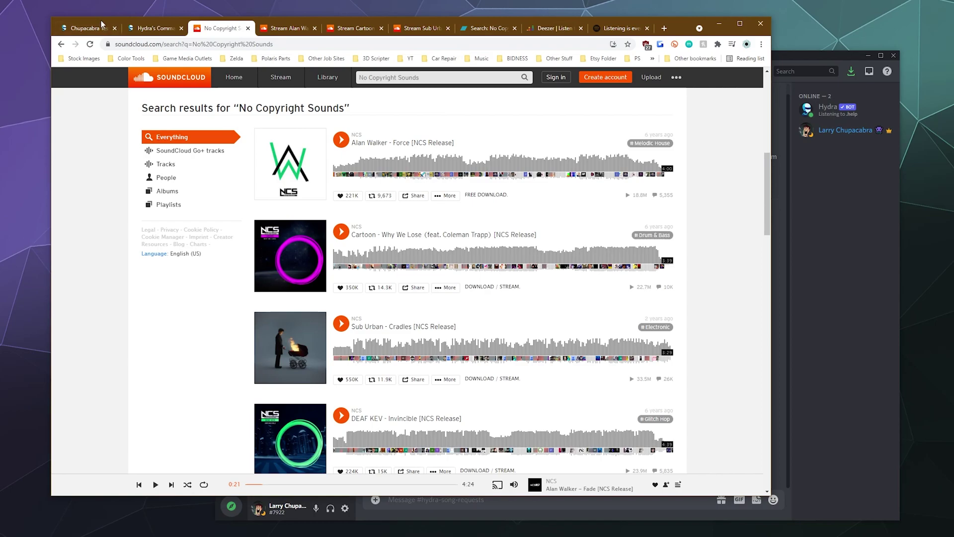
{"action": "scroll", "coordinate": [504, 338], "scroll_direction": "down", "scroll_amount": 2}
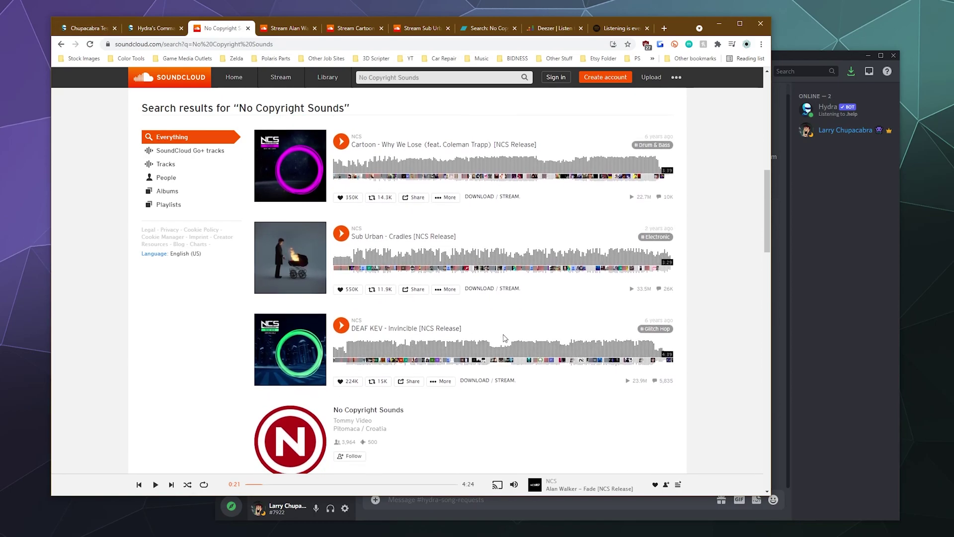
Send '.play invincible' in #hydra-song-requests to queue Pop Smoke - Invincible
{"action": "left_click", "coordinate": [847, 408]}
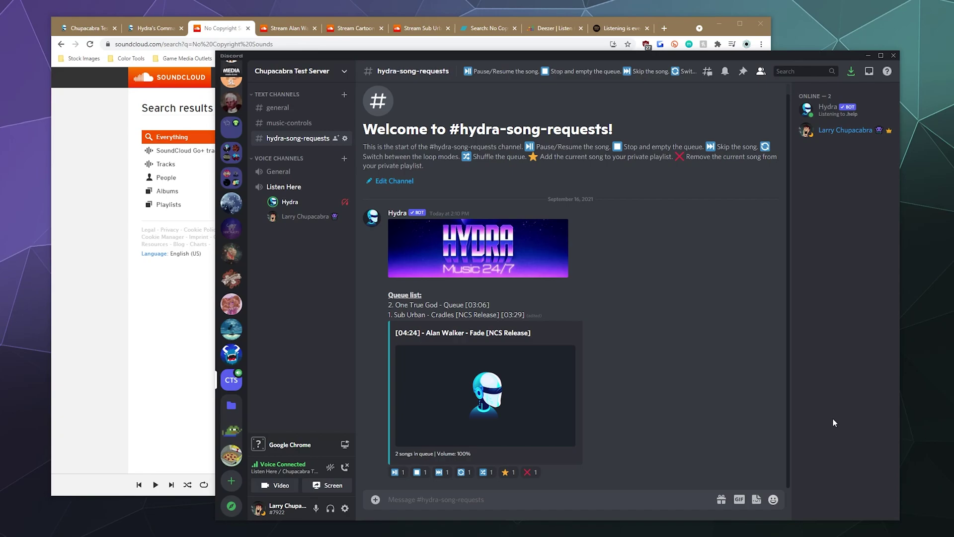
{"action": "type", "text": ".play"}
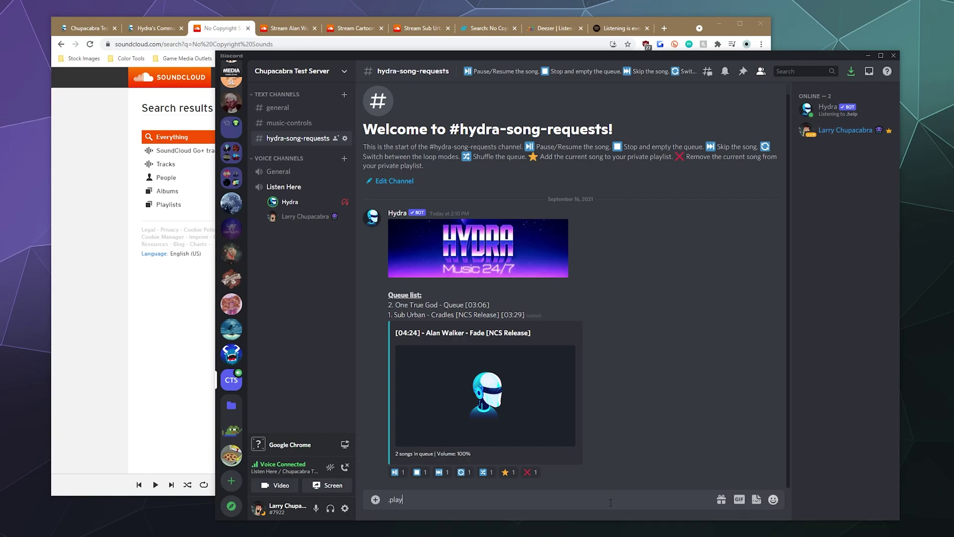
{"action": "type", "text": " invincible"}
{"action": "key", "text": "Return"}
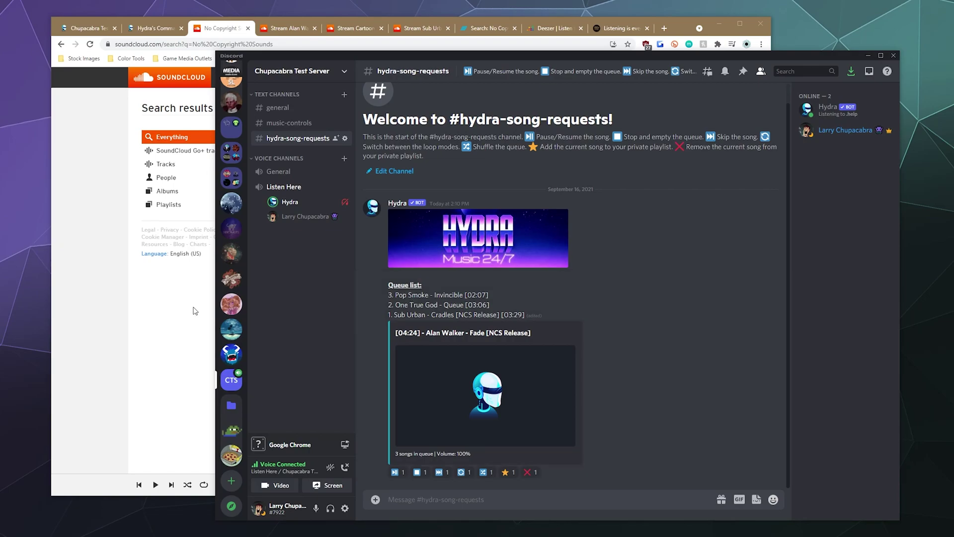
Go back to SoundCloud's No Copyright Sounds results and scroll through them
{"action": "left_click", "coordinate": [141, 298]}
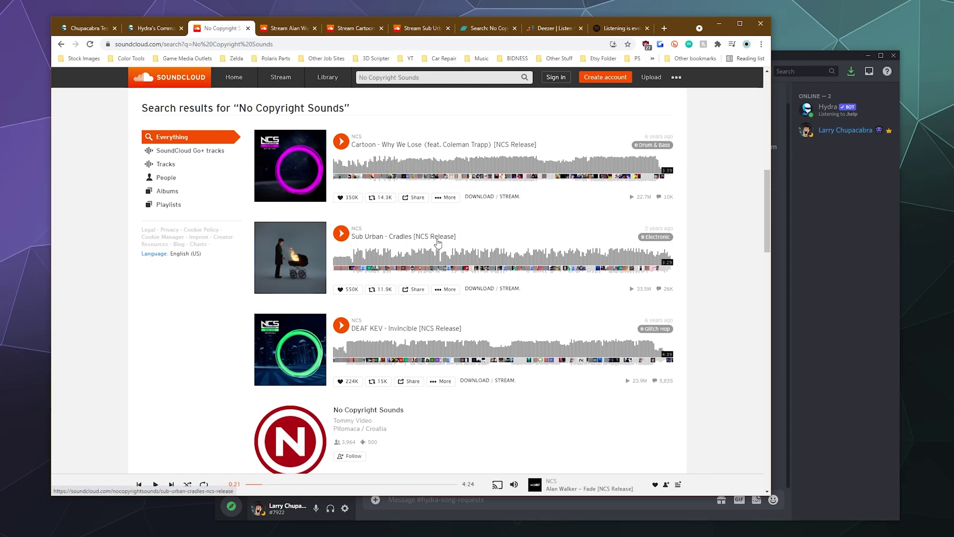
{"action": "scroll", "coordinate": [437, 243], "scroll_direction": "down", "scroll_amount": 4}
{"action": "scroll", "coordinate": [447, 321], "scroll_direction": "down", "scroll_amount": 7}
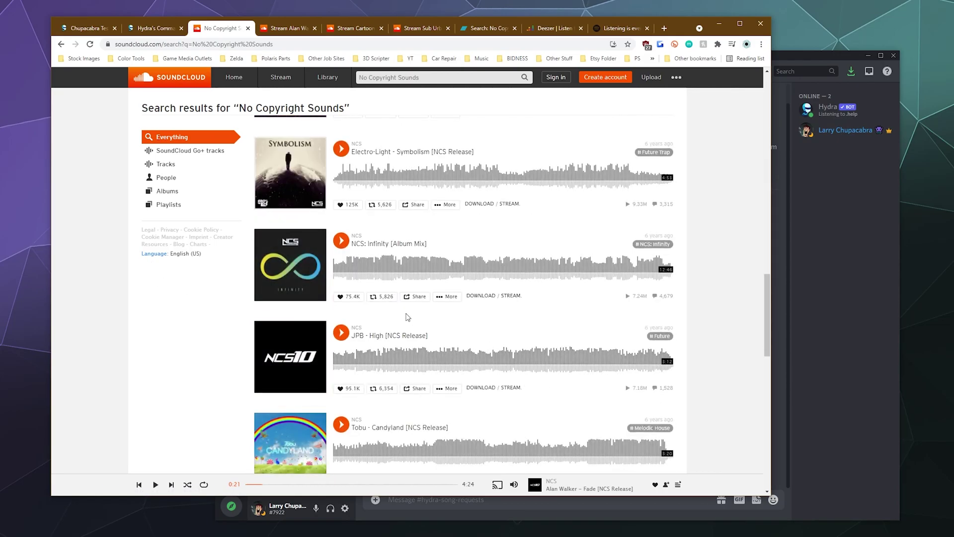
{"action": "scroll", "coordinate": [407, 317], "scroll_direction": "up", "scroll_amount": 8}
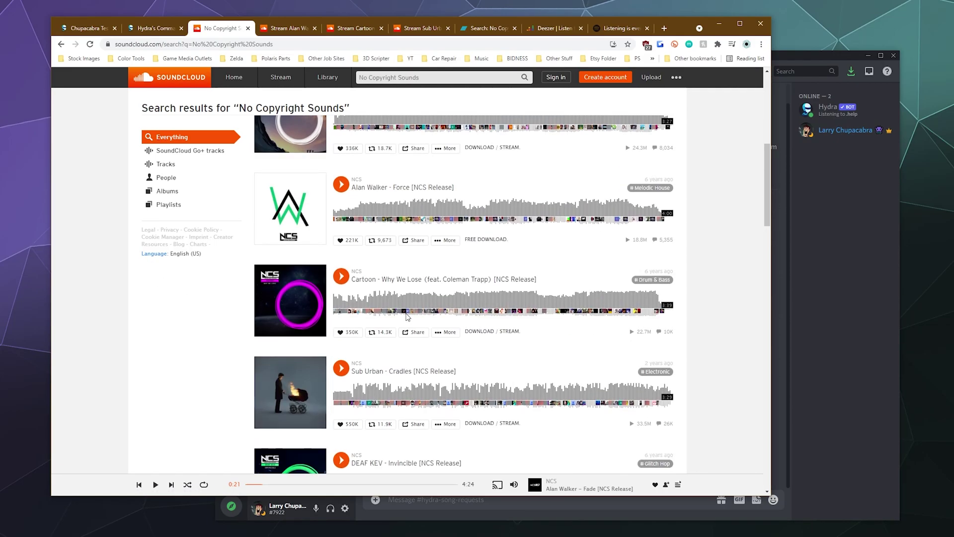